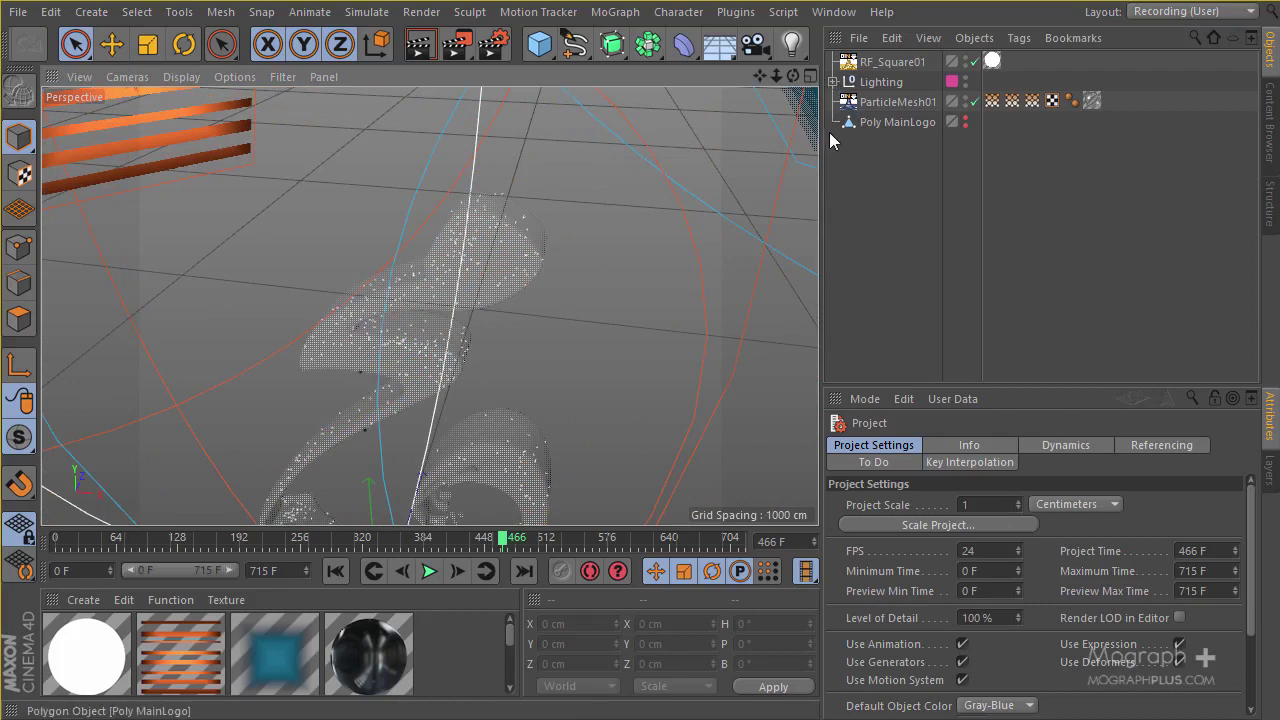
- Show the Extra layer's objects in the object list and make them visible in the viewport
click(1268, 468)
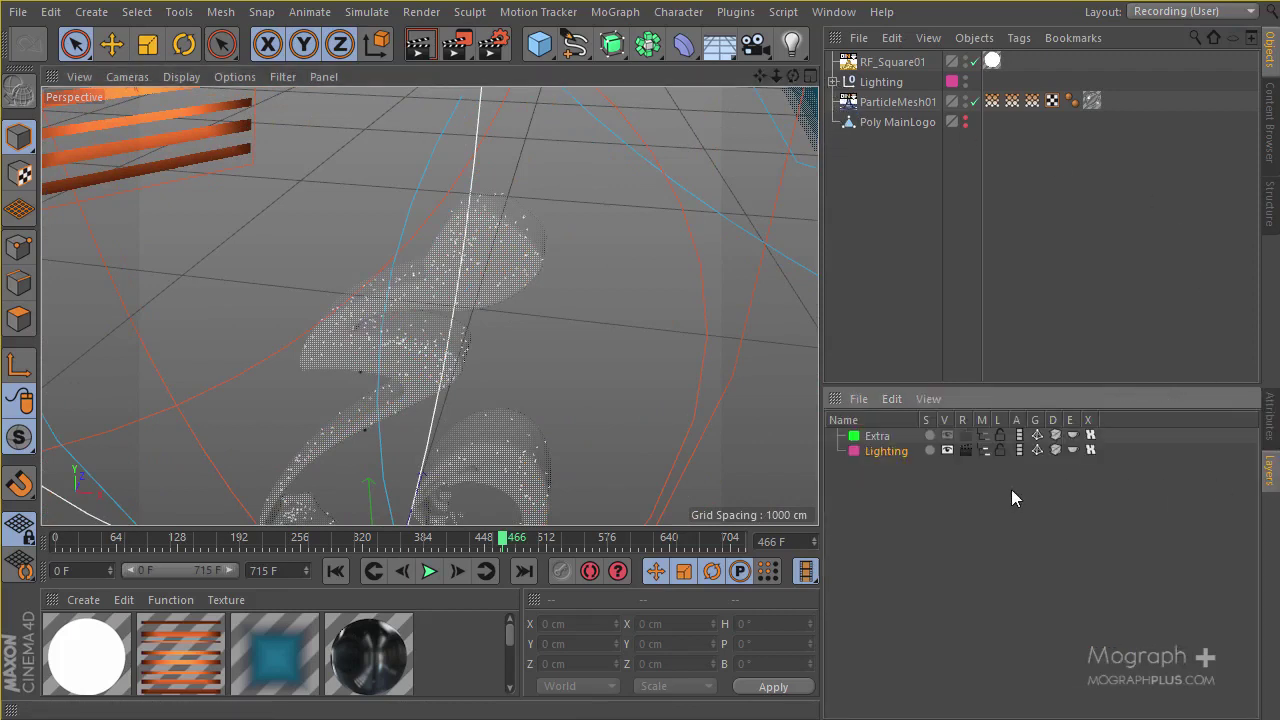
click(965, 436)
click(984, 437)
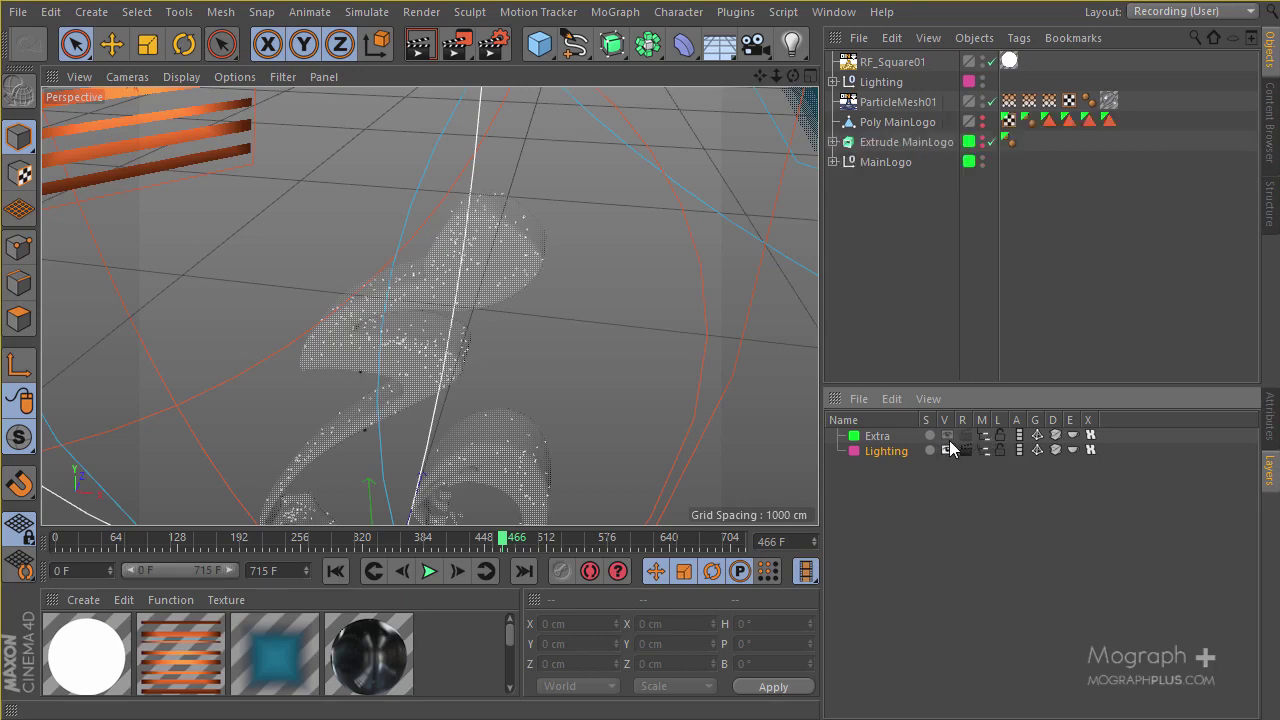
click(948, 437)
scroll(574, 234, up, 6)
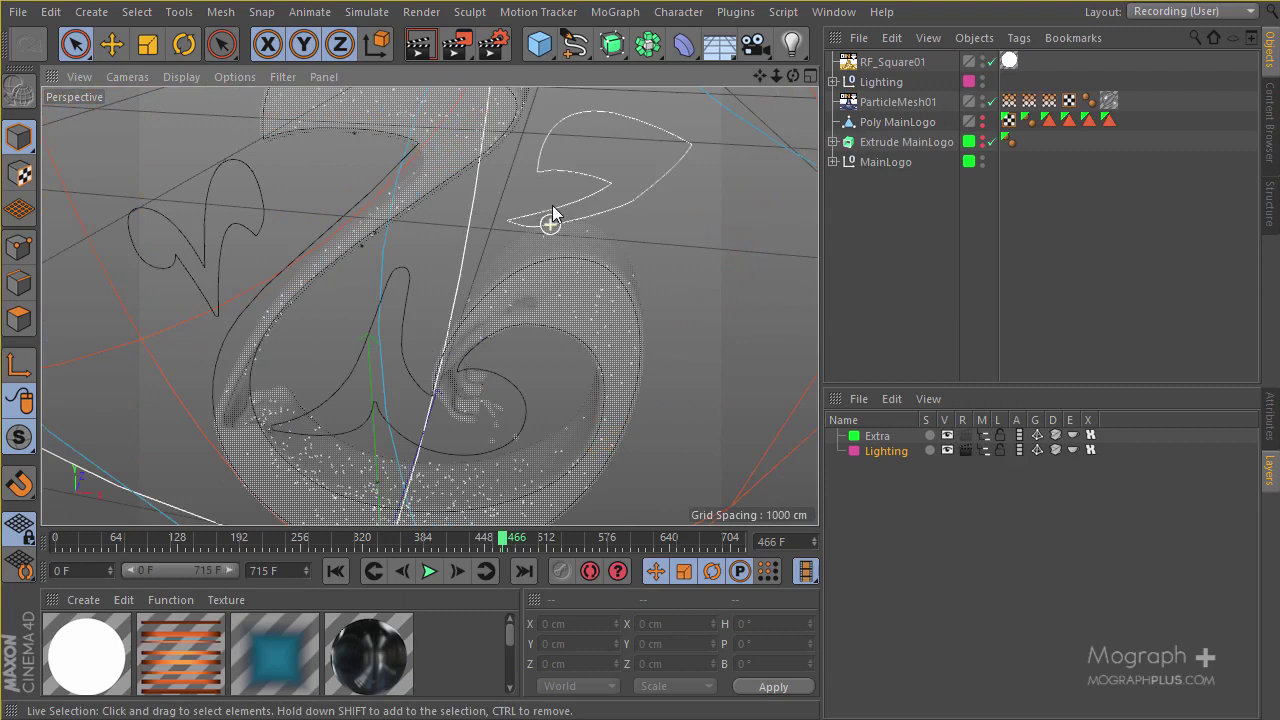
scroll(374, 323, up, 3)
alt+drag(374, 323, 335, 278)
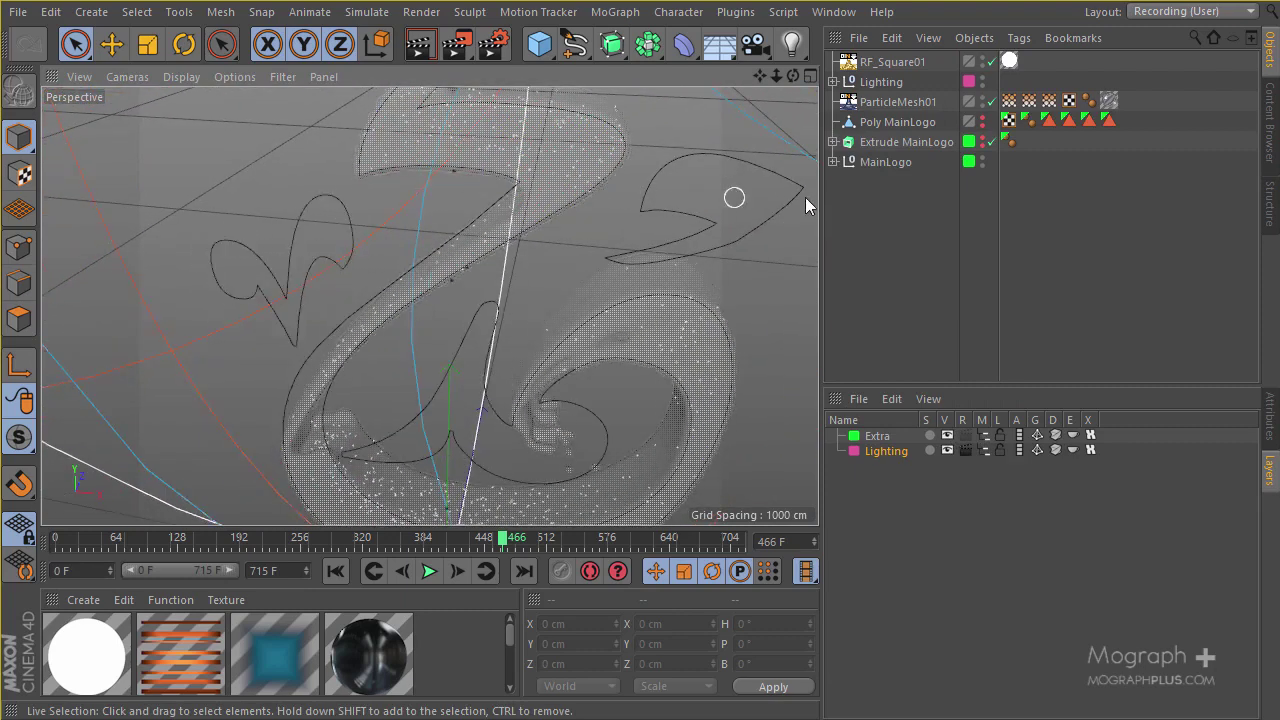
- Add a light to the scene and rename it "Light for export 1"
click(799, 43)
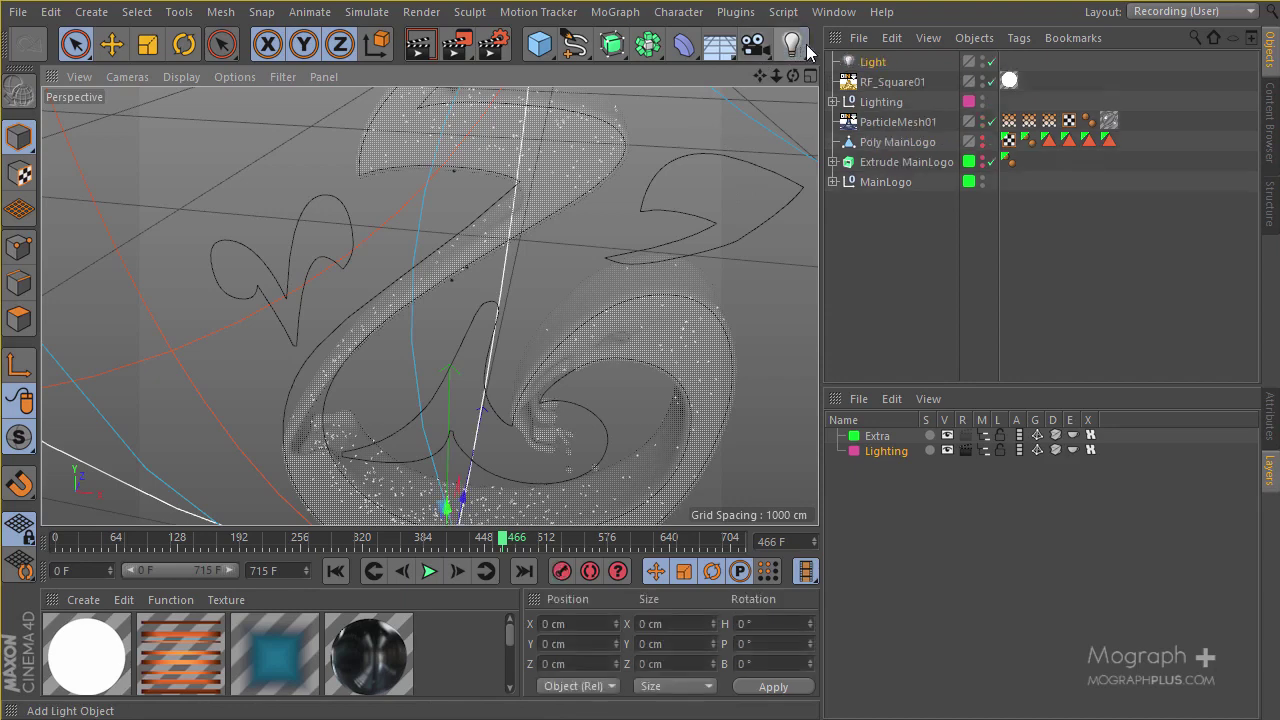
click(881, 64)
double_click(881, 63)
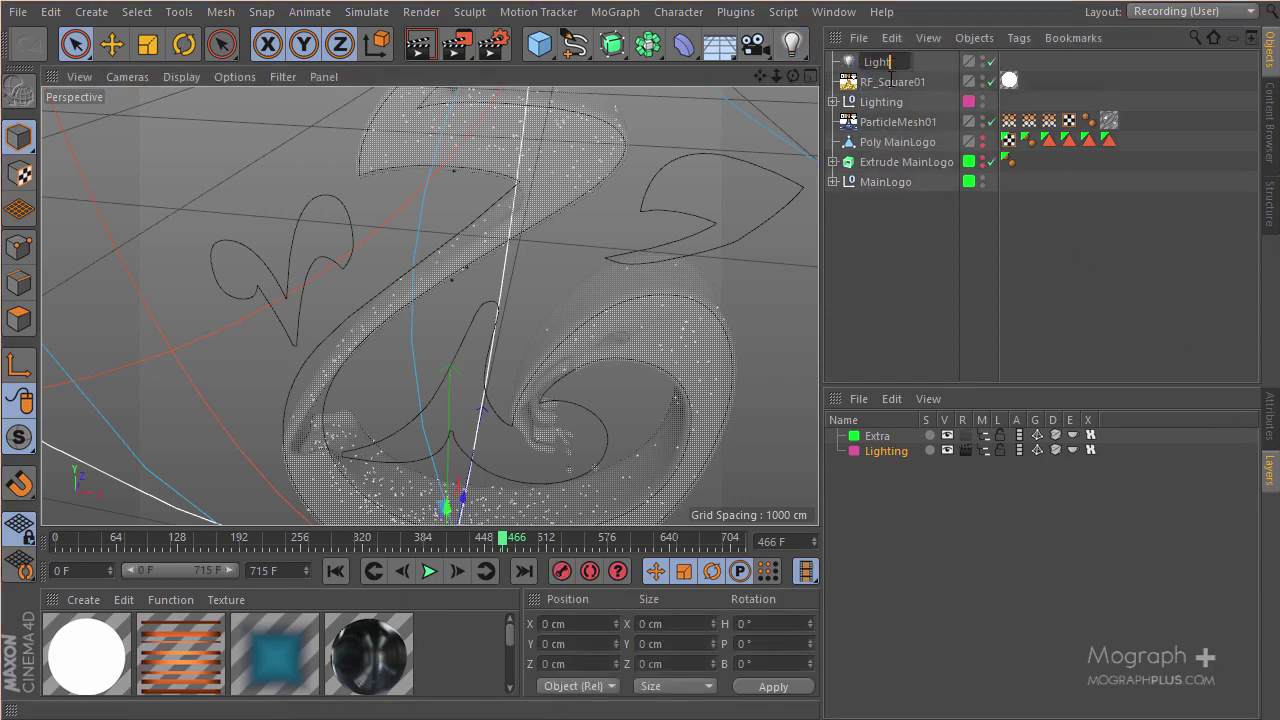
text(fo)
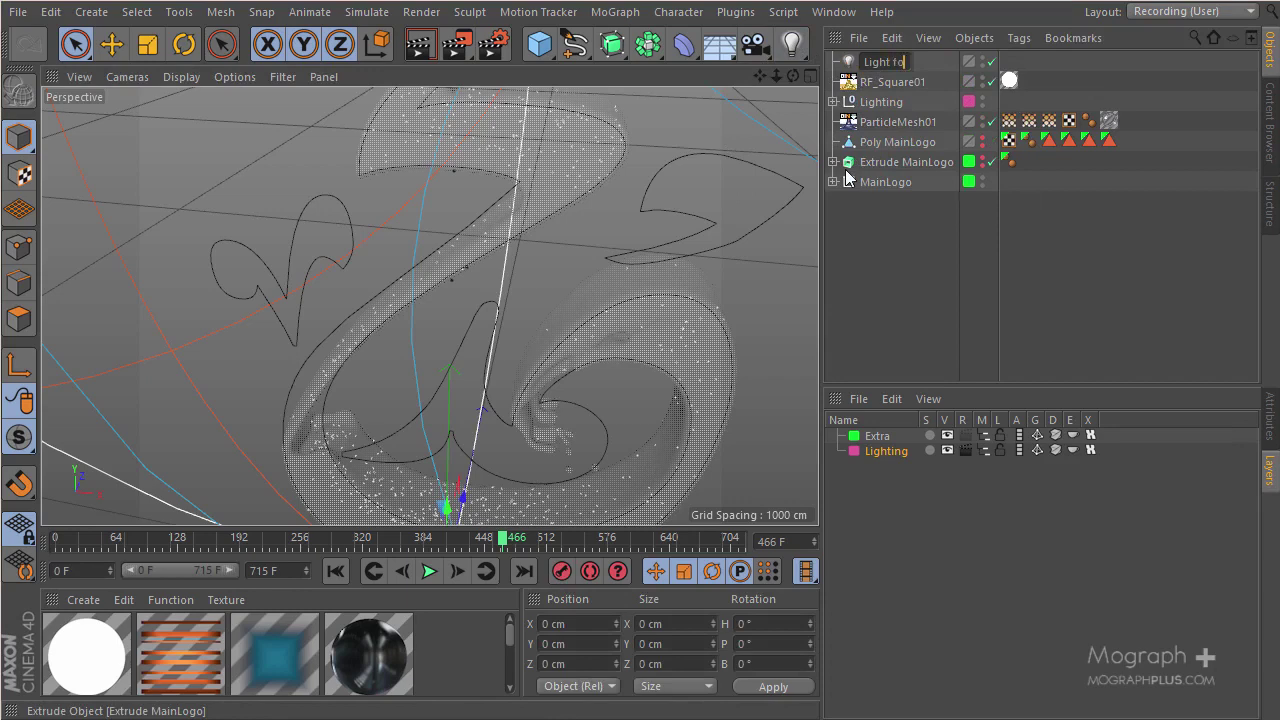
text(r export 1)
key(Return)
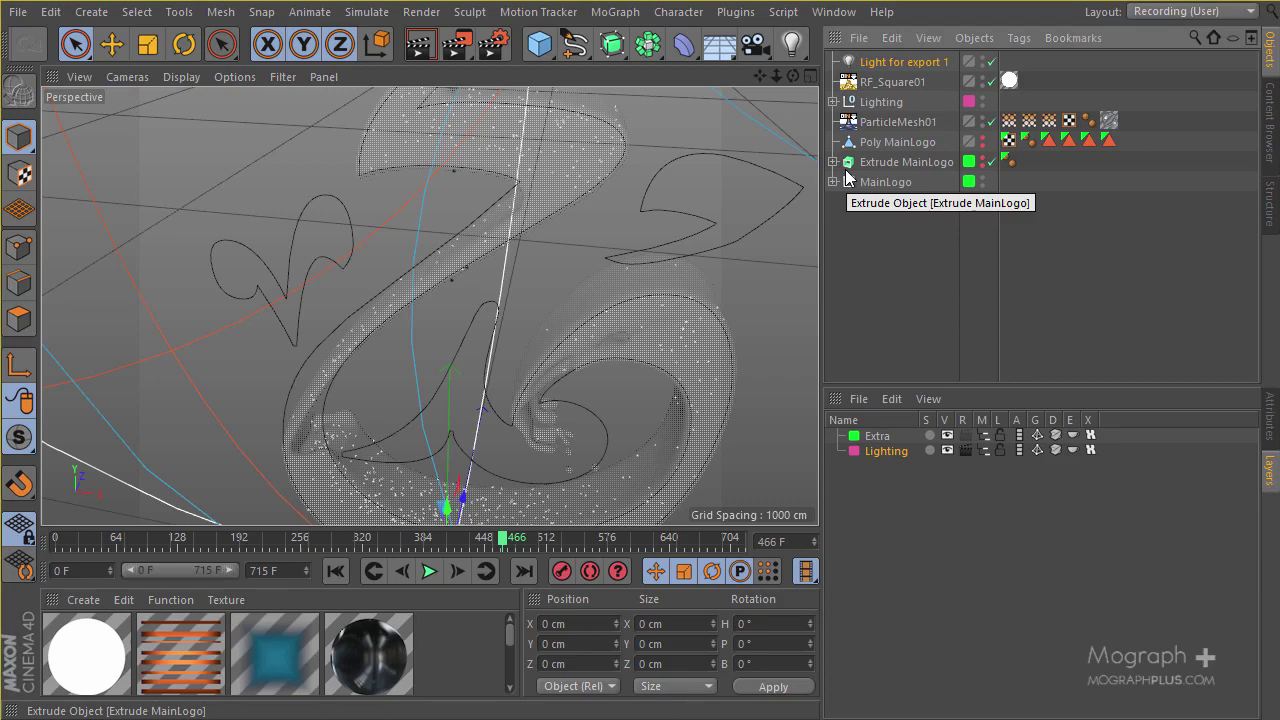
- Set the intensity of Light for export 1 to 0%
click(1272, 410)
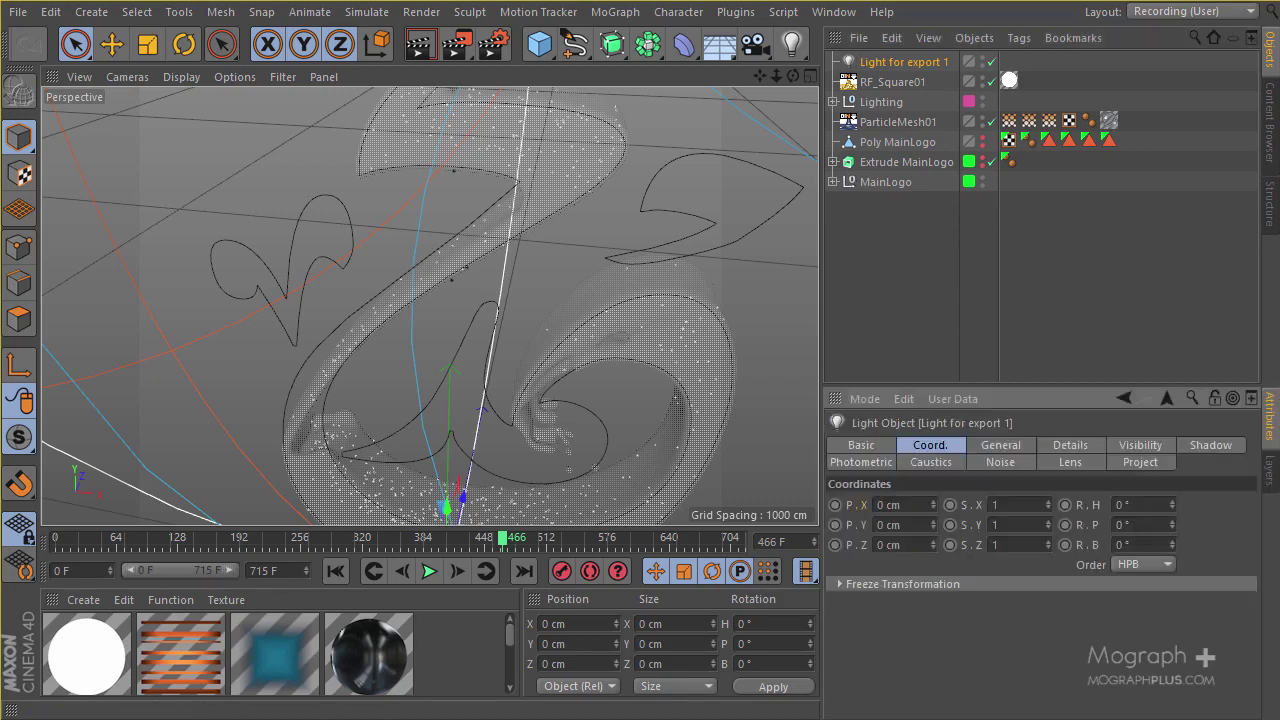
click(1003, 446)
drag(974, 578, 951, 588)
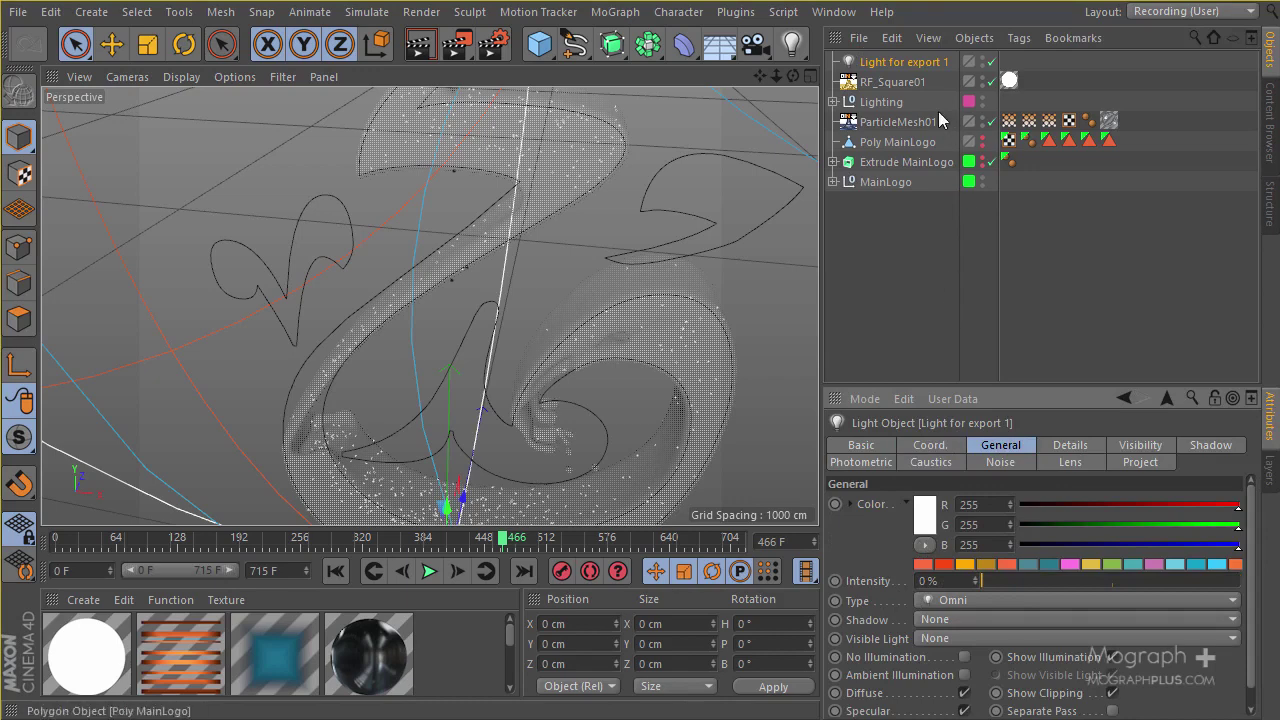
- Add an Align to Spline tag to Light for export 1 and assign Path 1 from MainLogo as its spline path
right_click(885, 66)
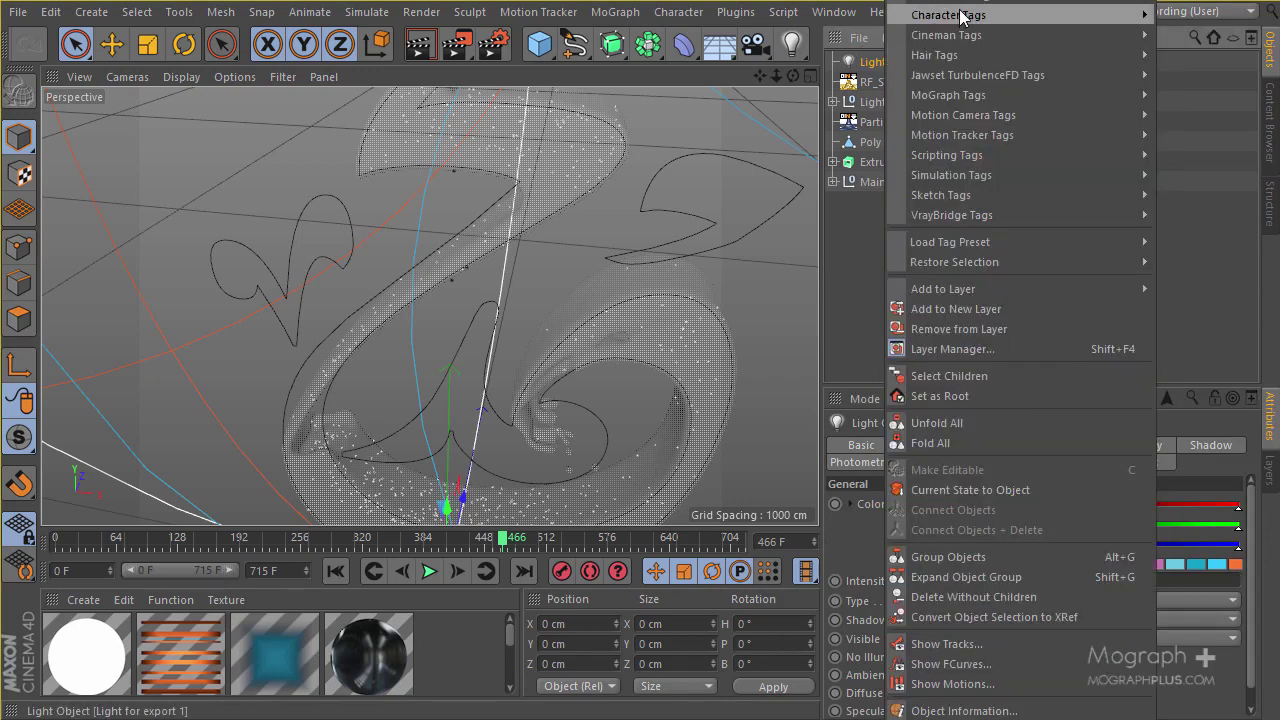
mouse_move(900, 15)
click(1195, 12)
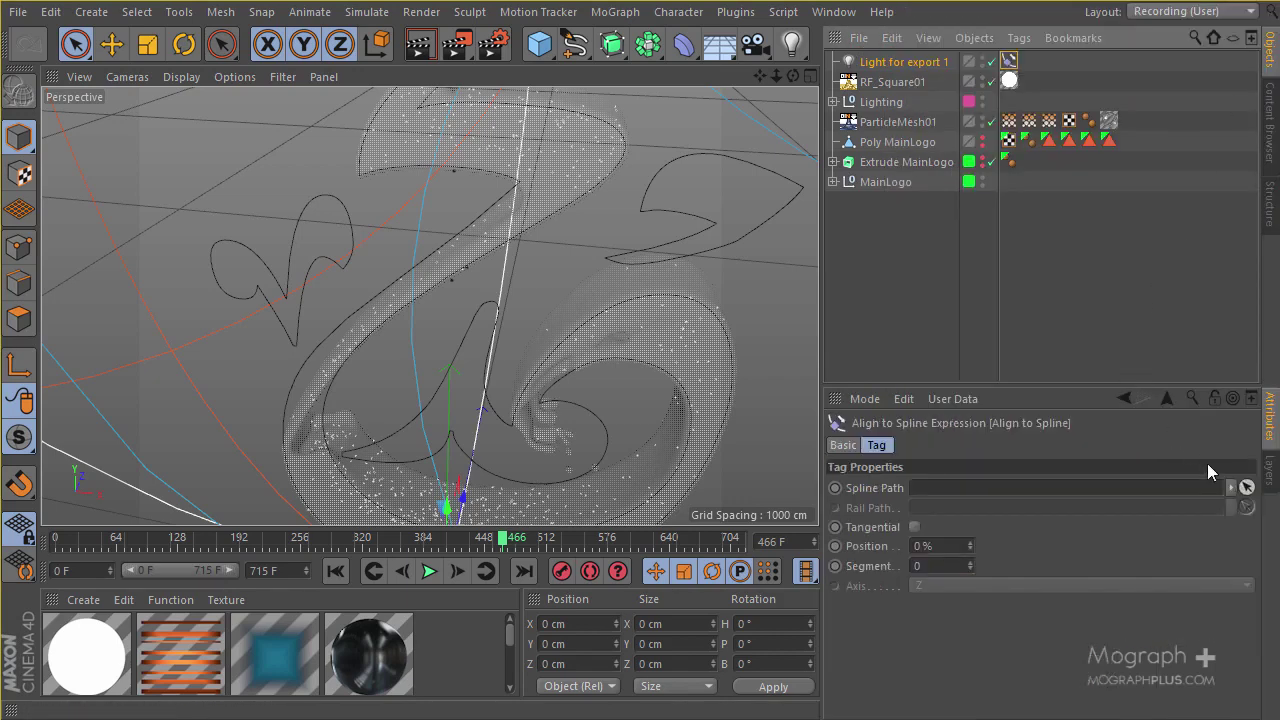
drag(1131, 389, 1125, 255)
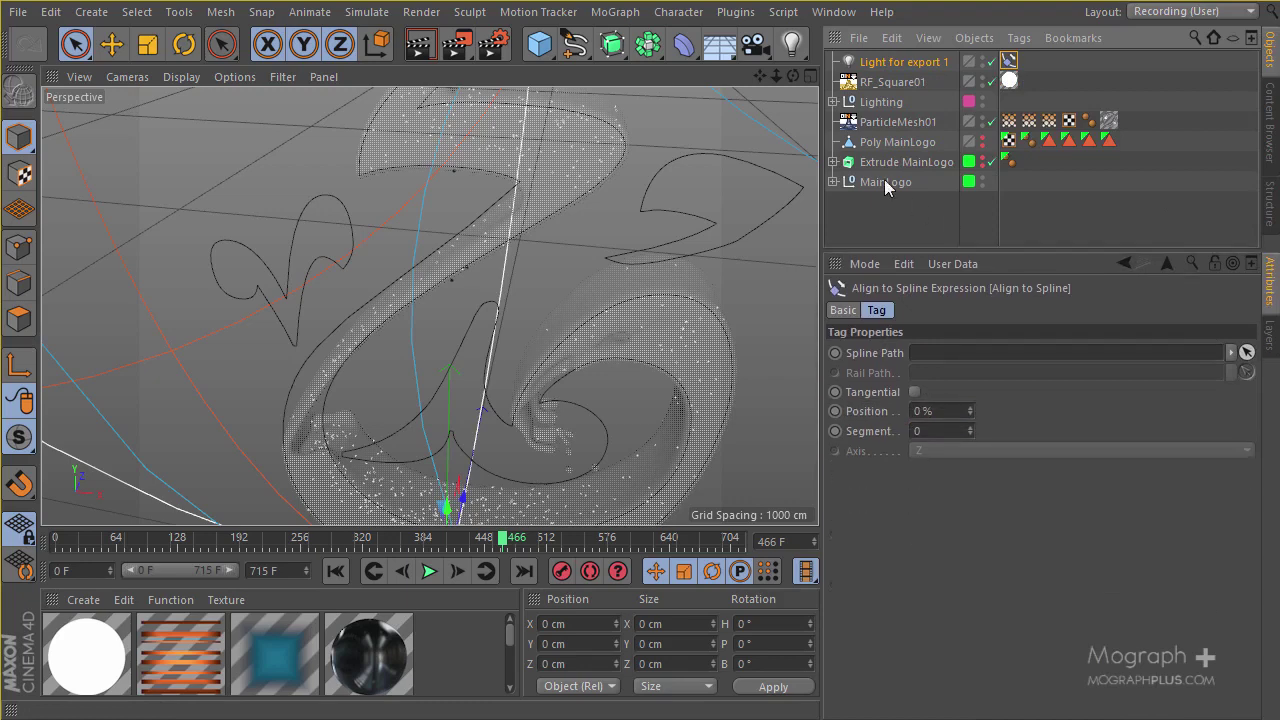
click(834, 183)
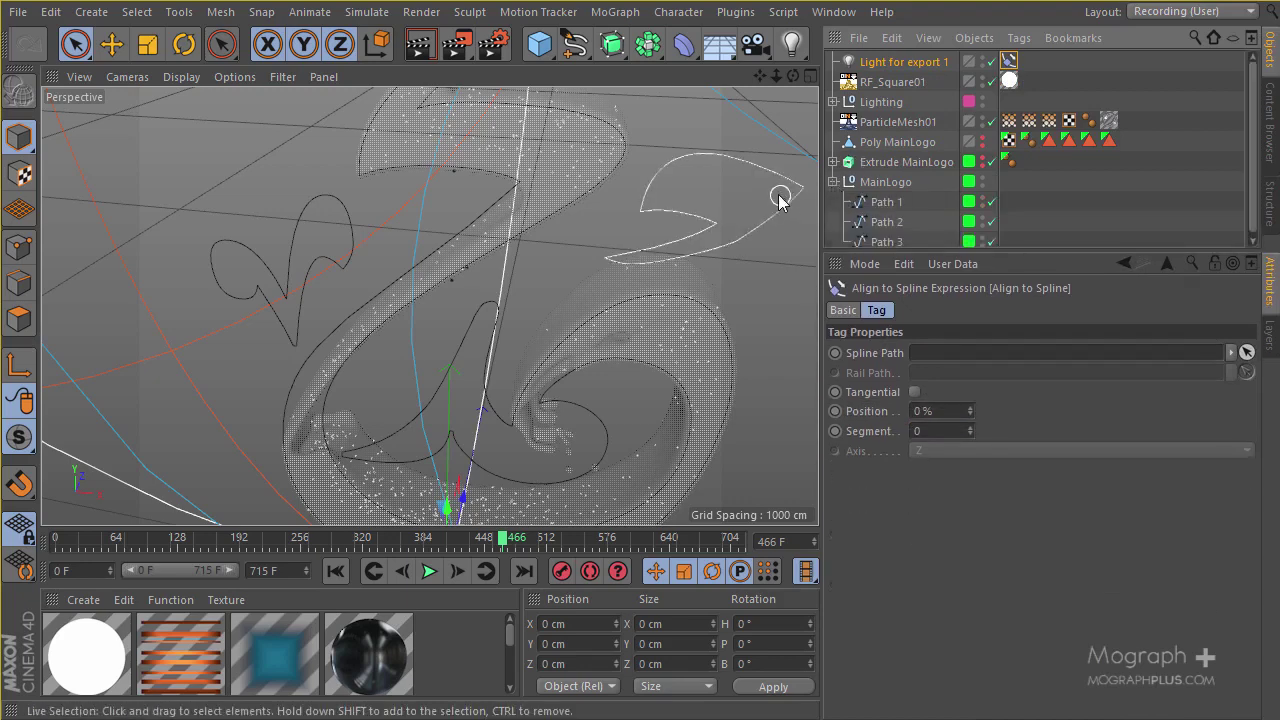
drag(882, 208, 968, 351)
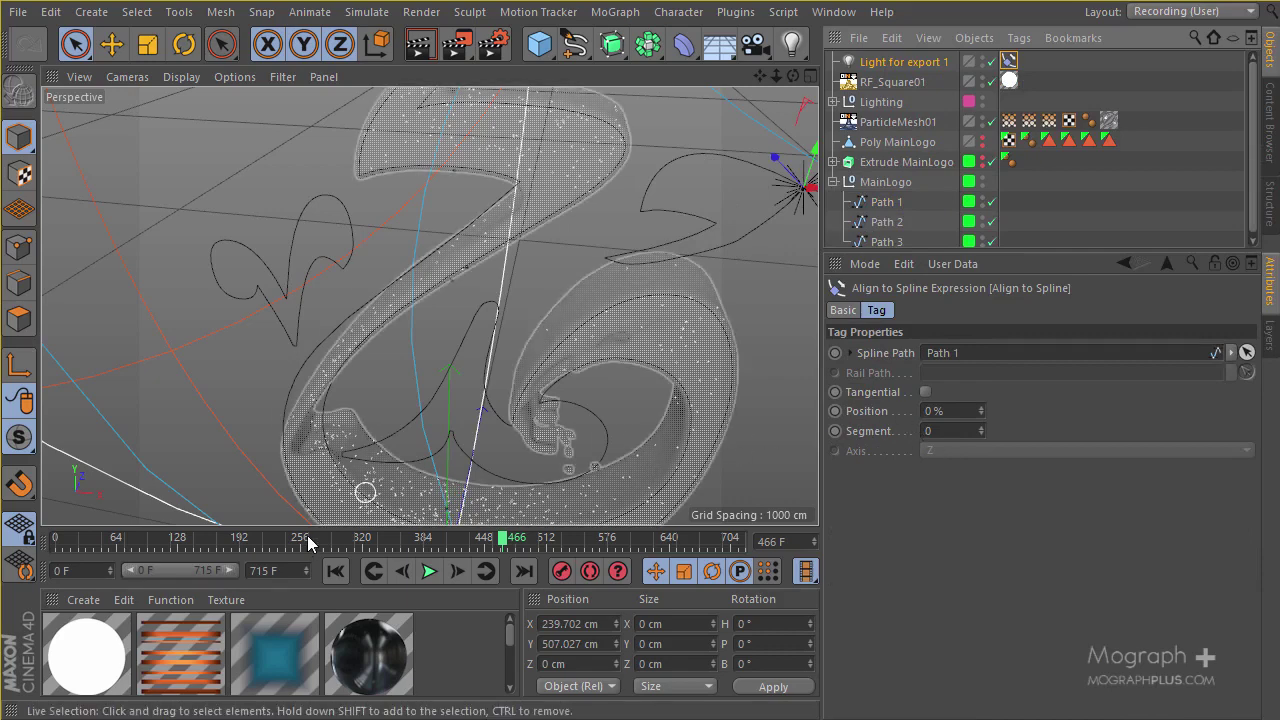
- Keyframe the Align to Spline position at 0% on frame 540
click(505, 541)
drag(517, 541, 576, 541)
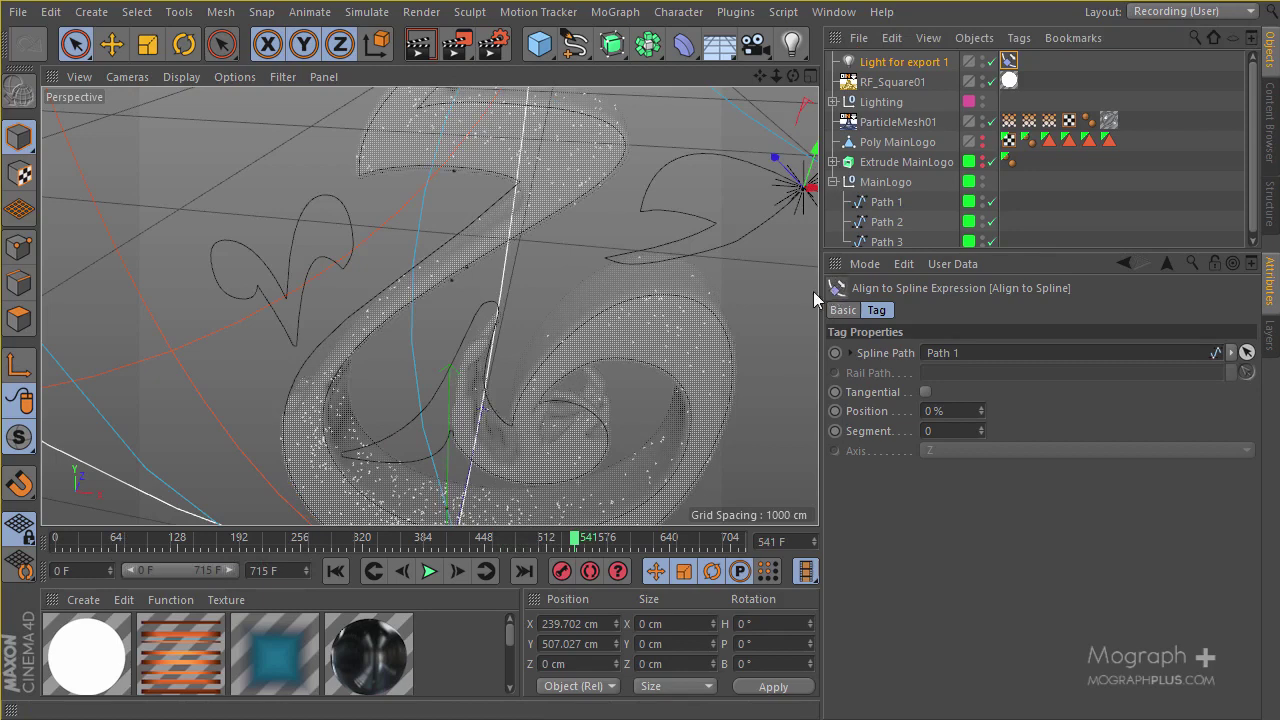
click(395, 573)
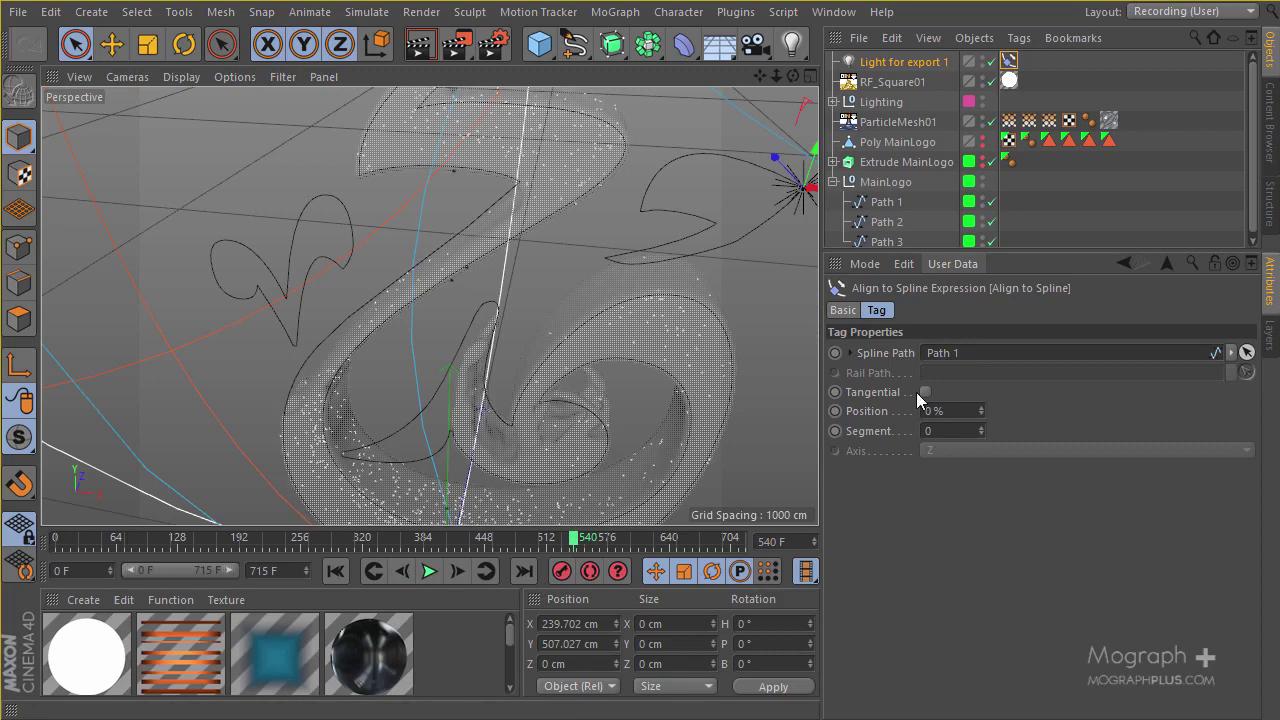
ctrl+click(835, 411)
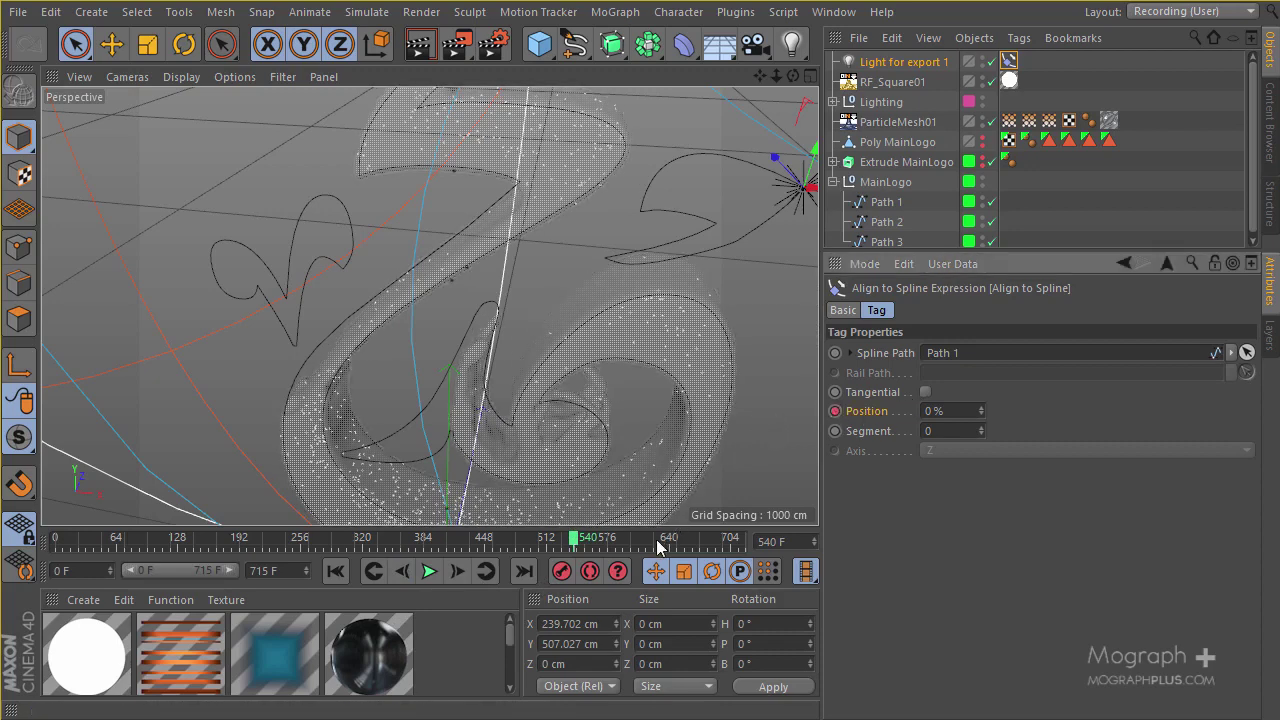
- Keyframe the Align to Spline position at 100% on frame 600 and scrub the timeline to check the light's travel along the path
click(785, 541)
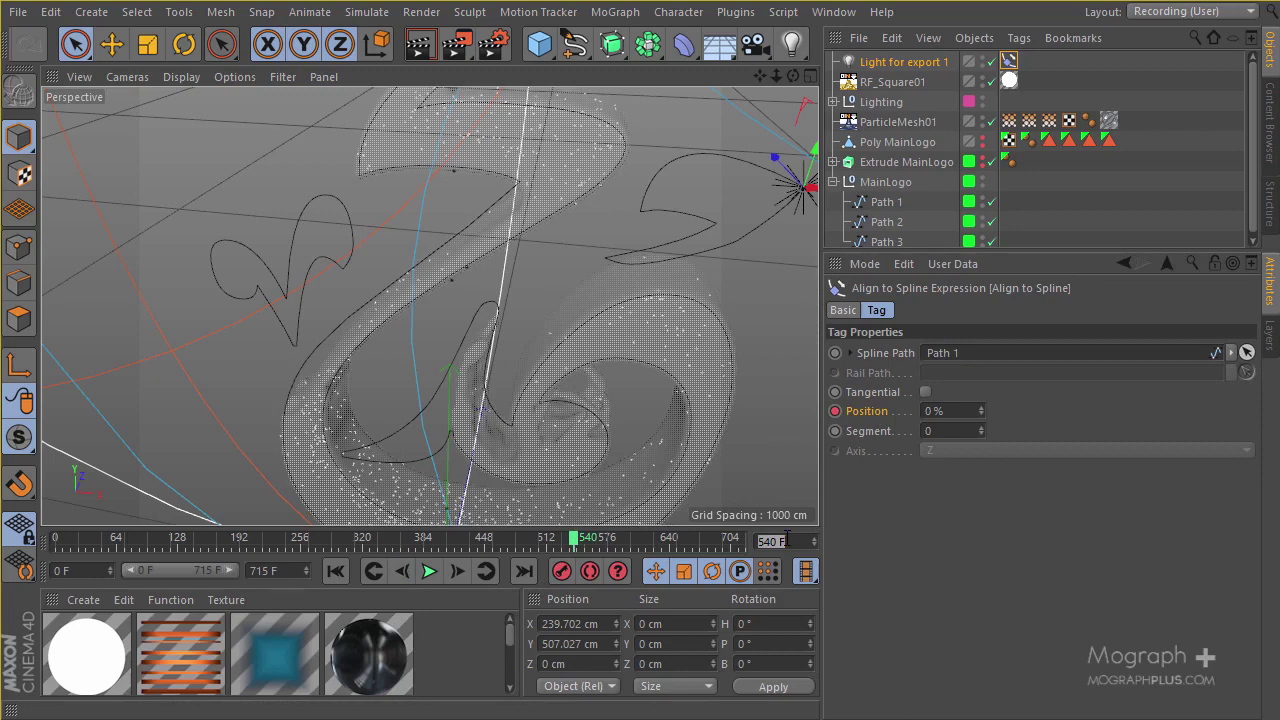
text(60)
key(Return)
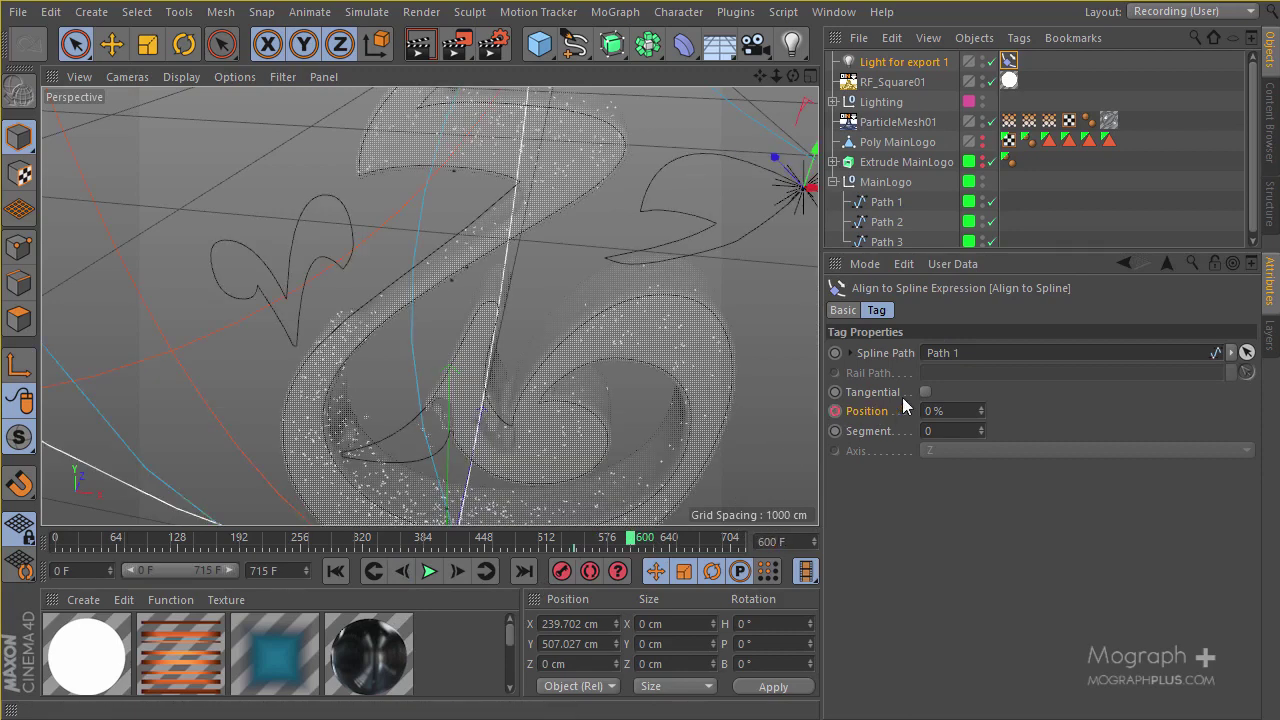
click(932, 410)
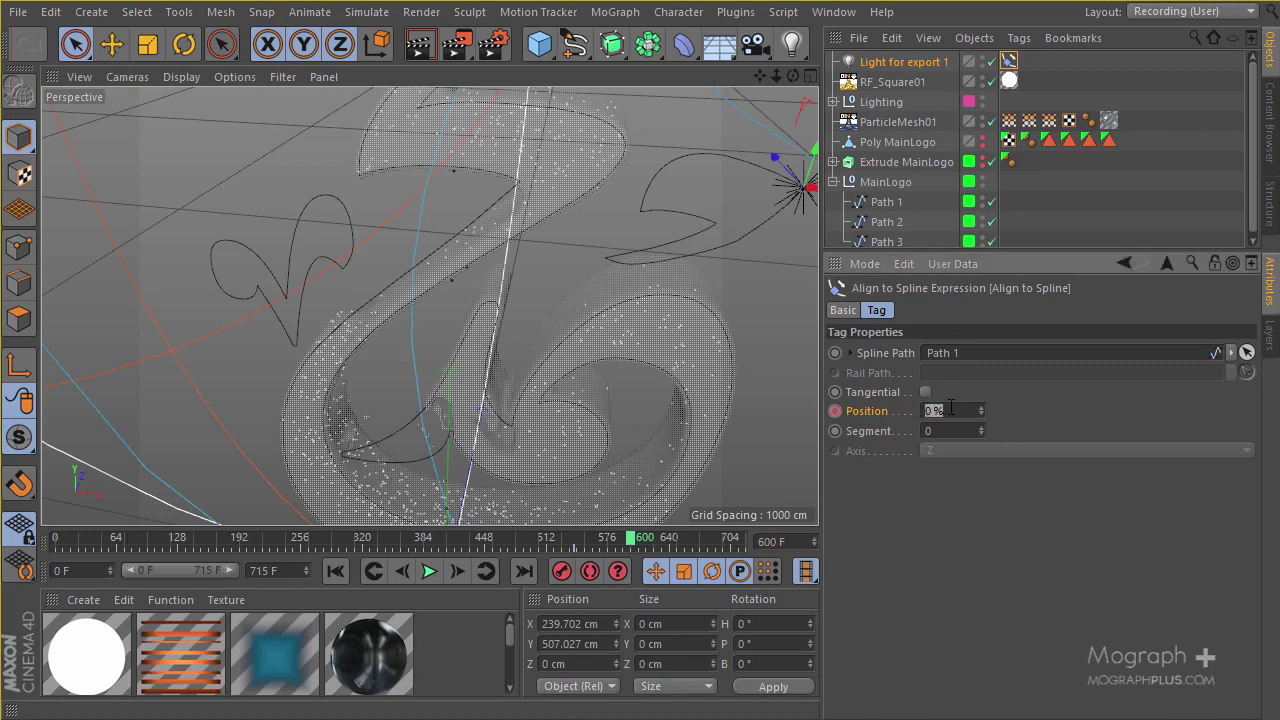
text(100)
click(835, 411)
drag(612, 545, 580, 541)
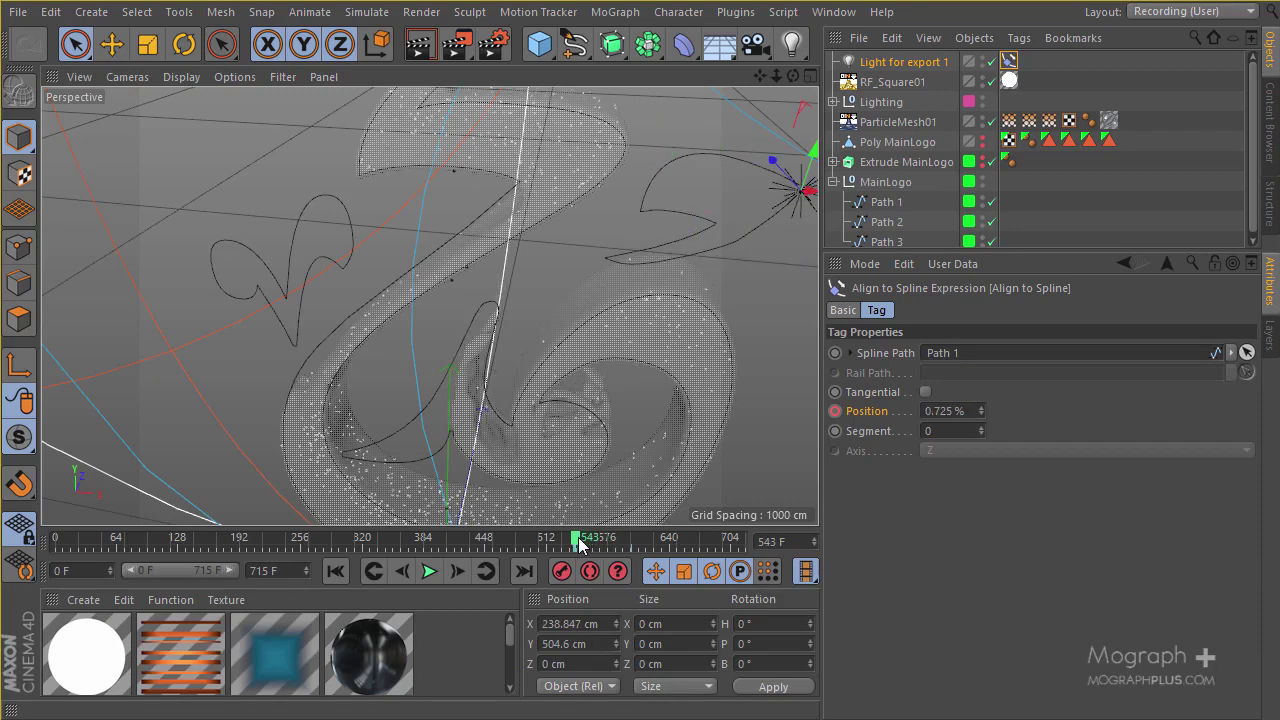
click(597, 536)
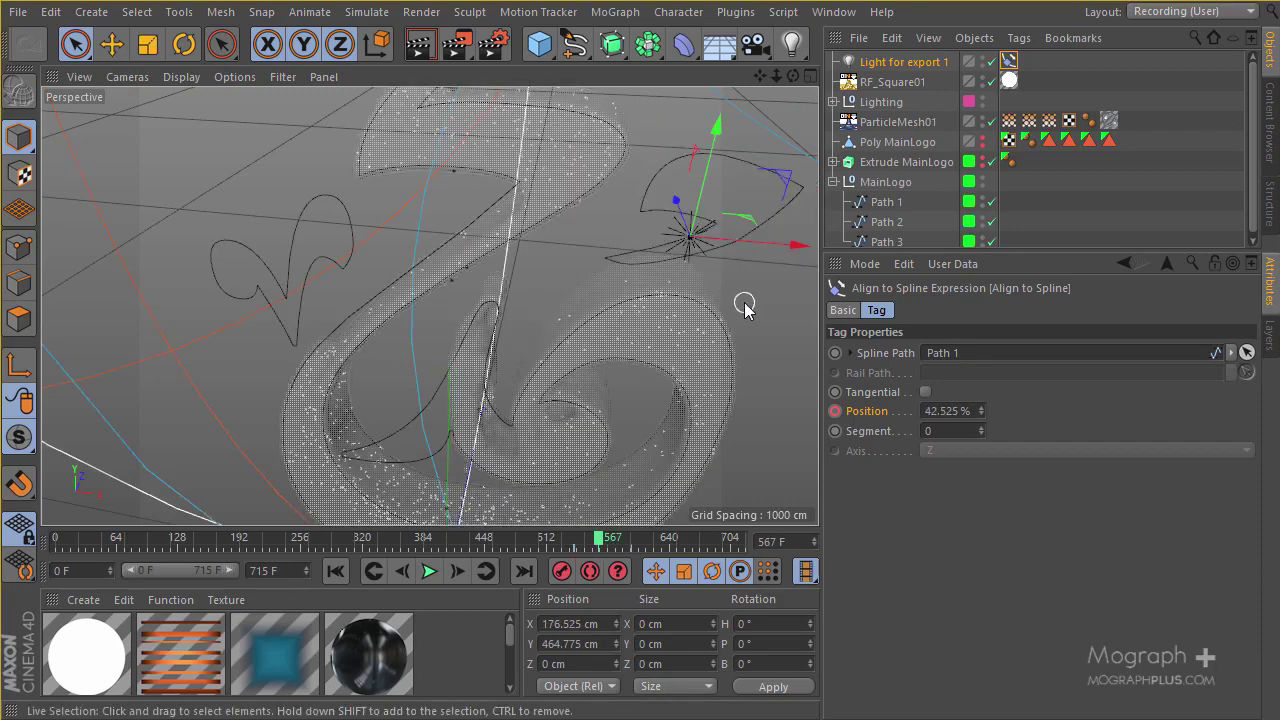
- Open the F-curve of the Align to Spline position, make both keys linear, and close the timeline window
drag(998, 254, 1000, 374)
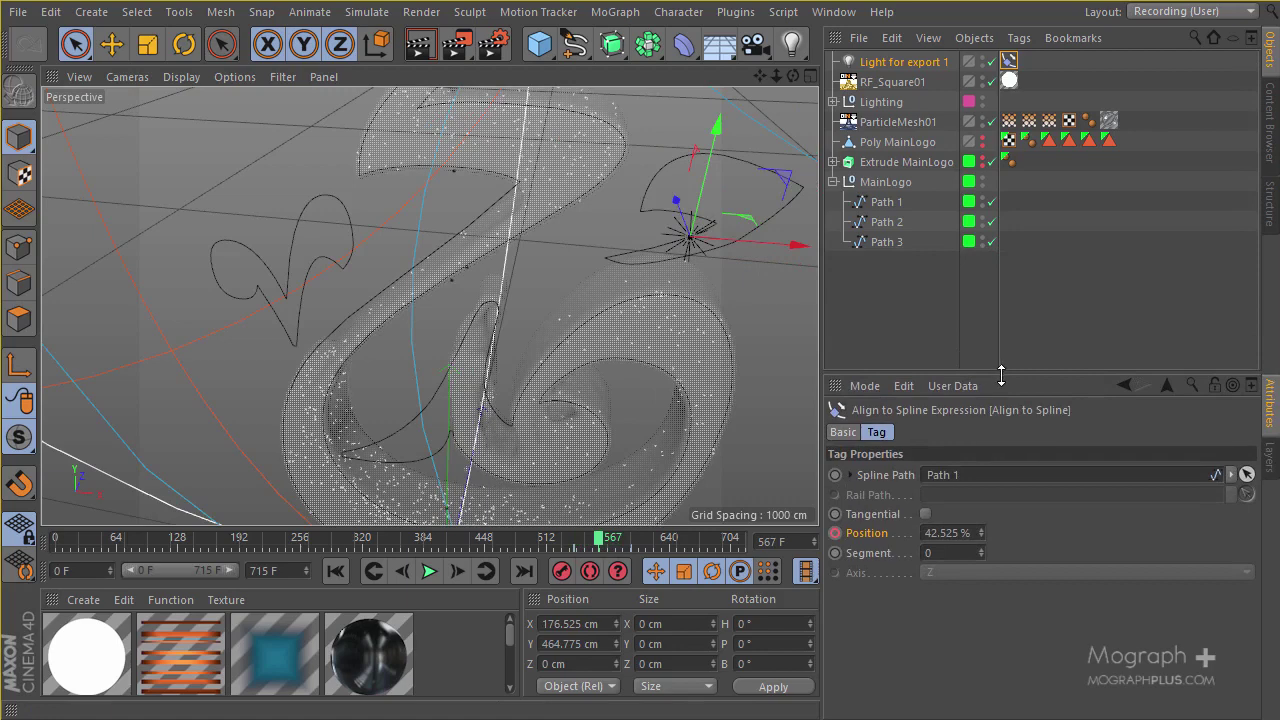
drag(1001, 375, 1001, 291)
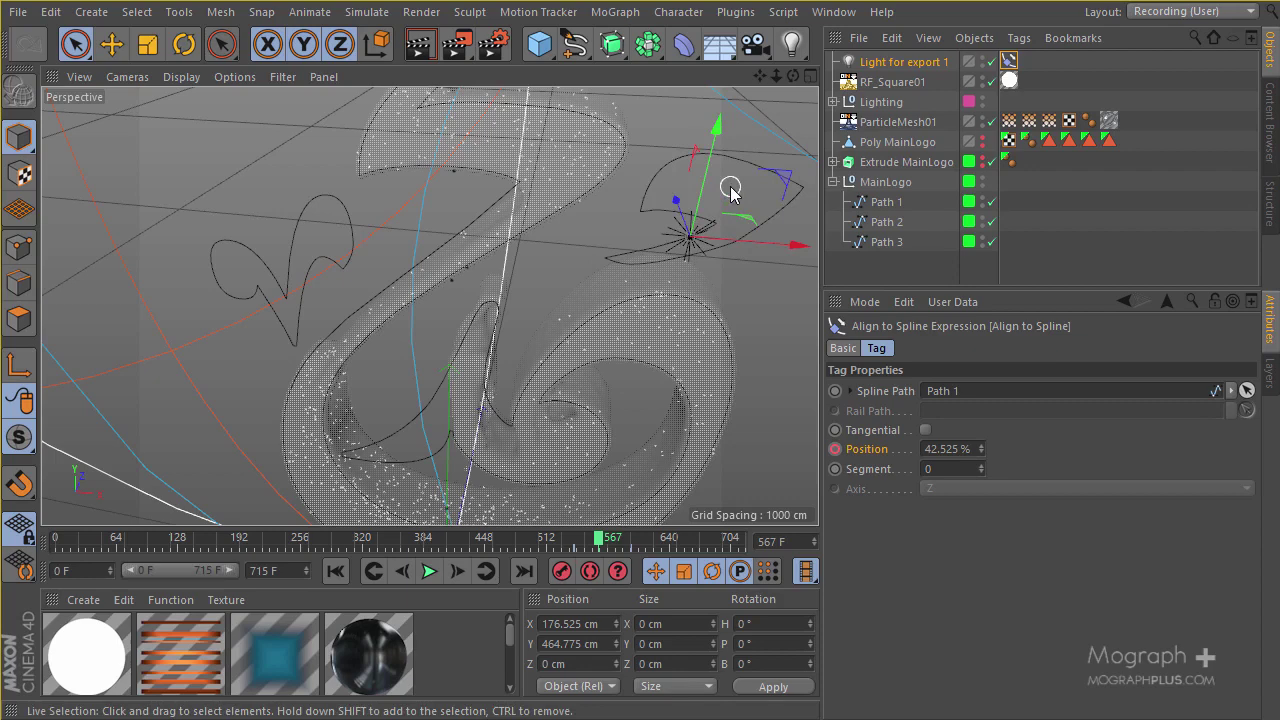
right_click(865, 446)
mouse_move(954, 426)
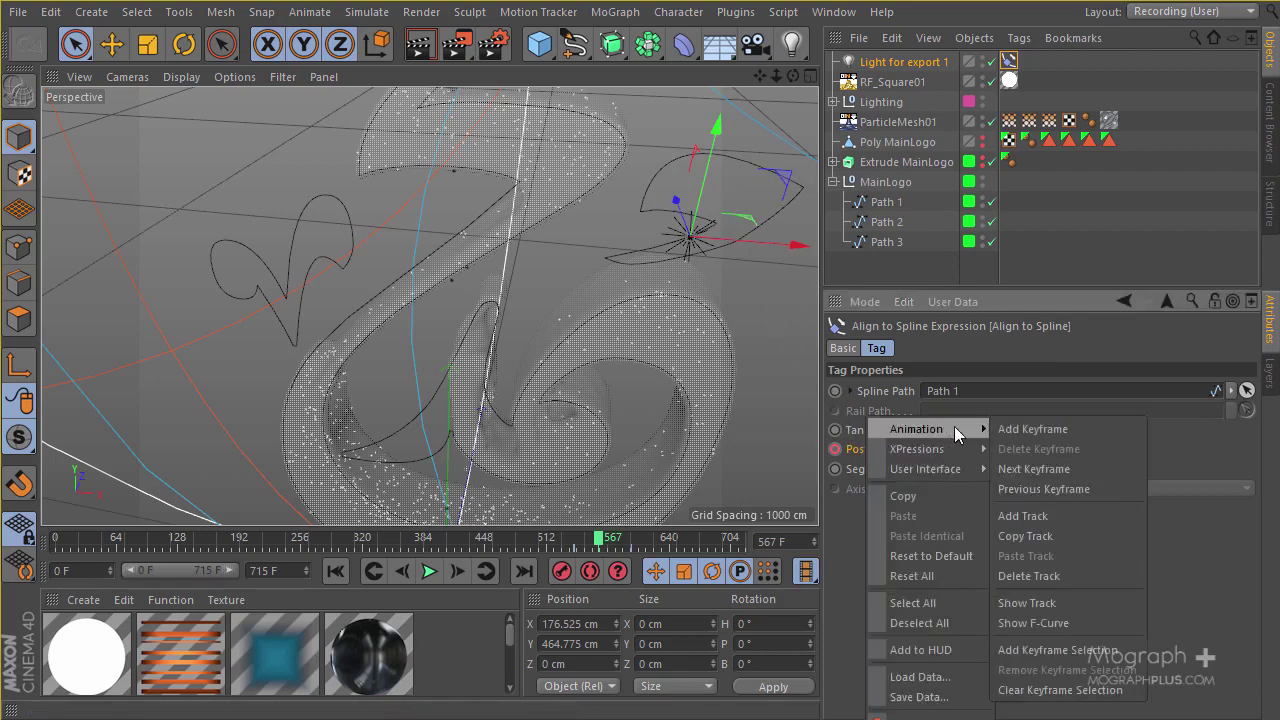
click(1085, 620)
scroll(745, 445, down, 3)
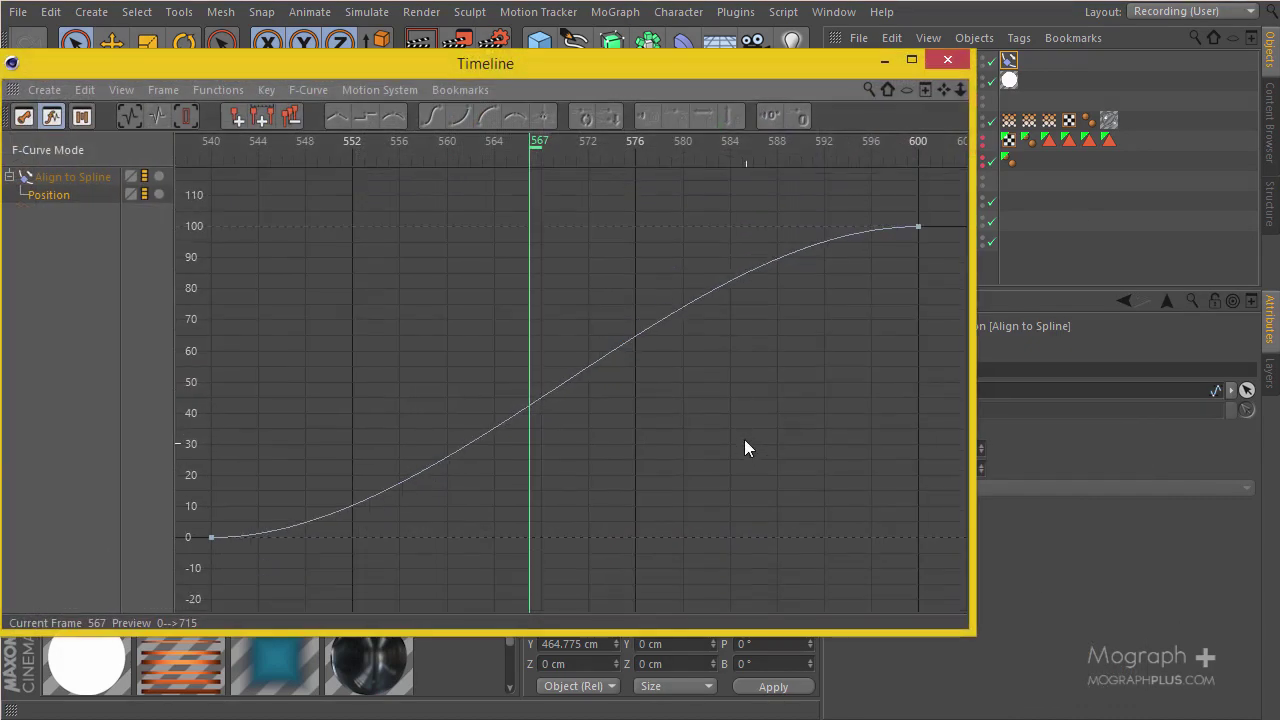
key(h)
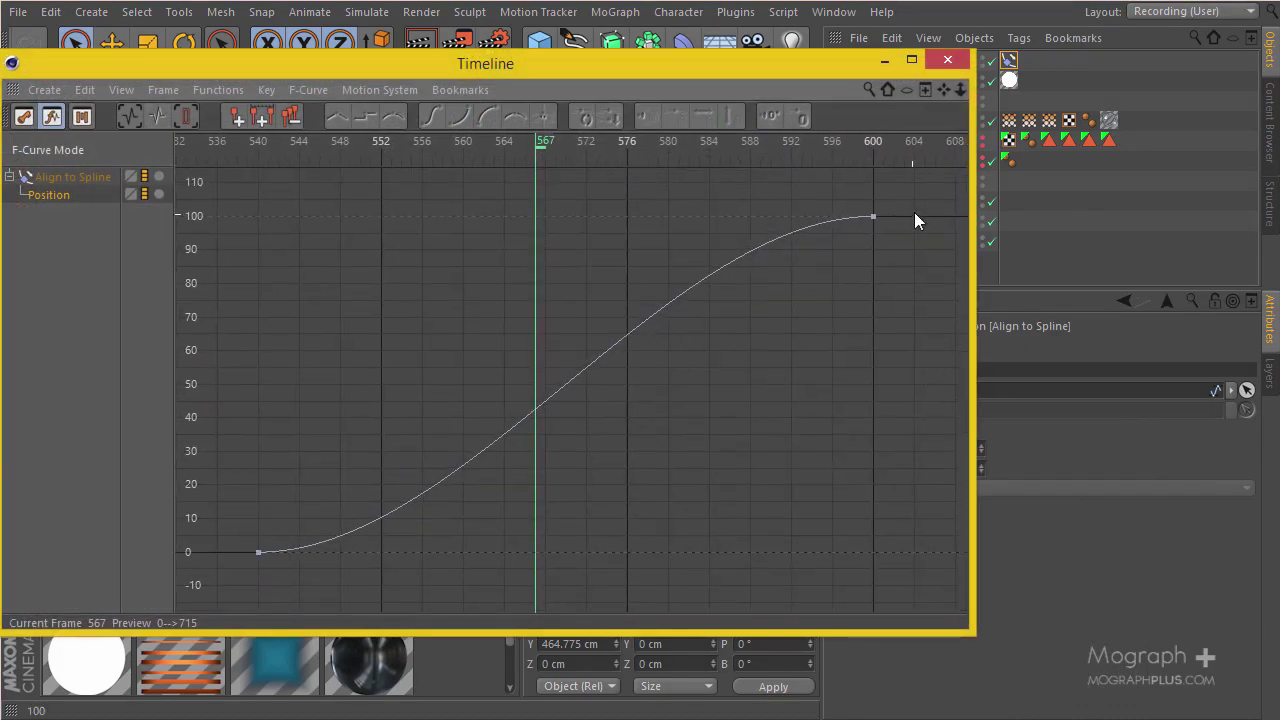
drag(914, 212, 218, 571)
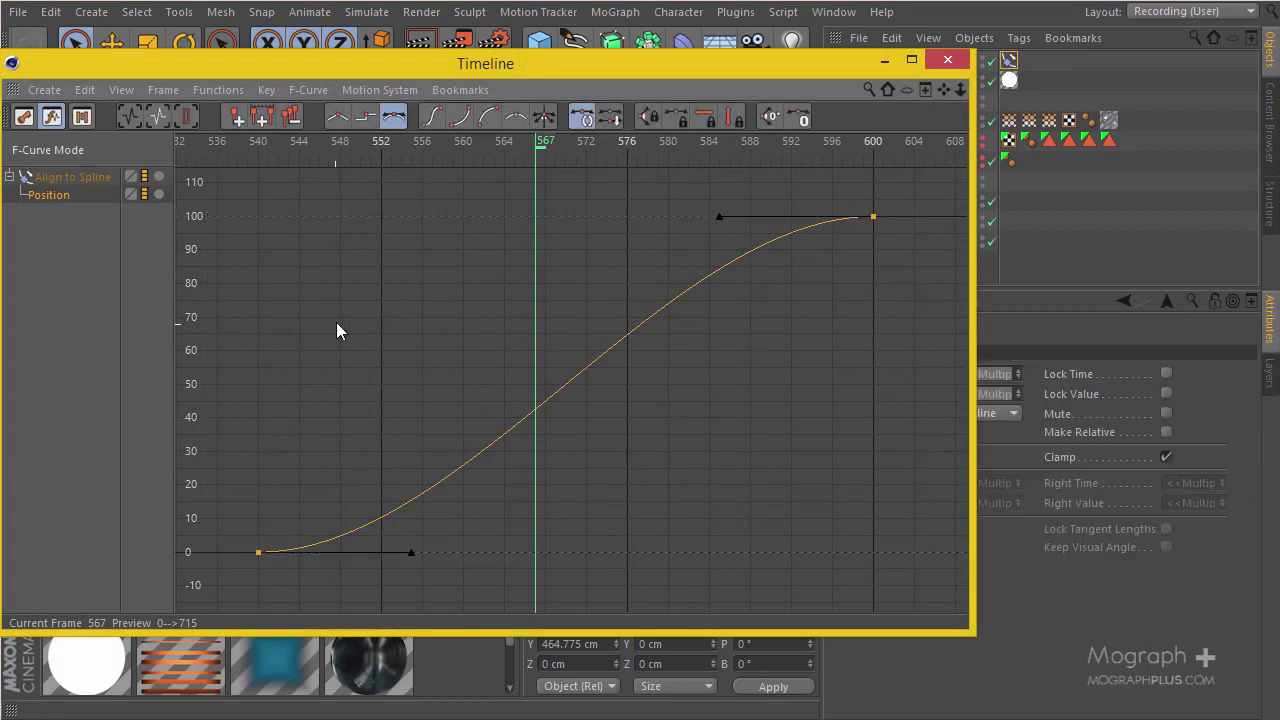
click(338, 118)
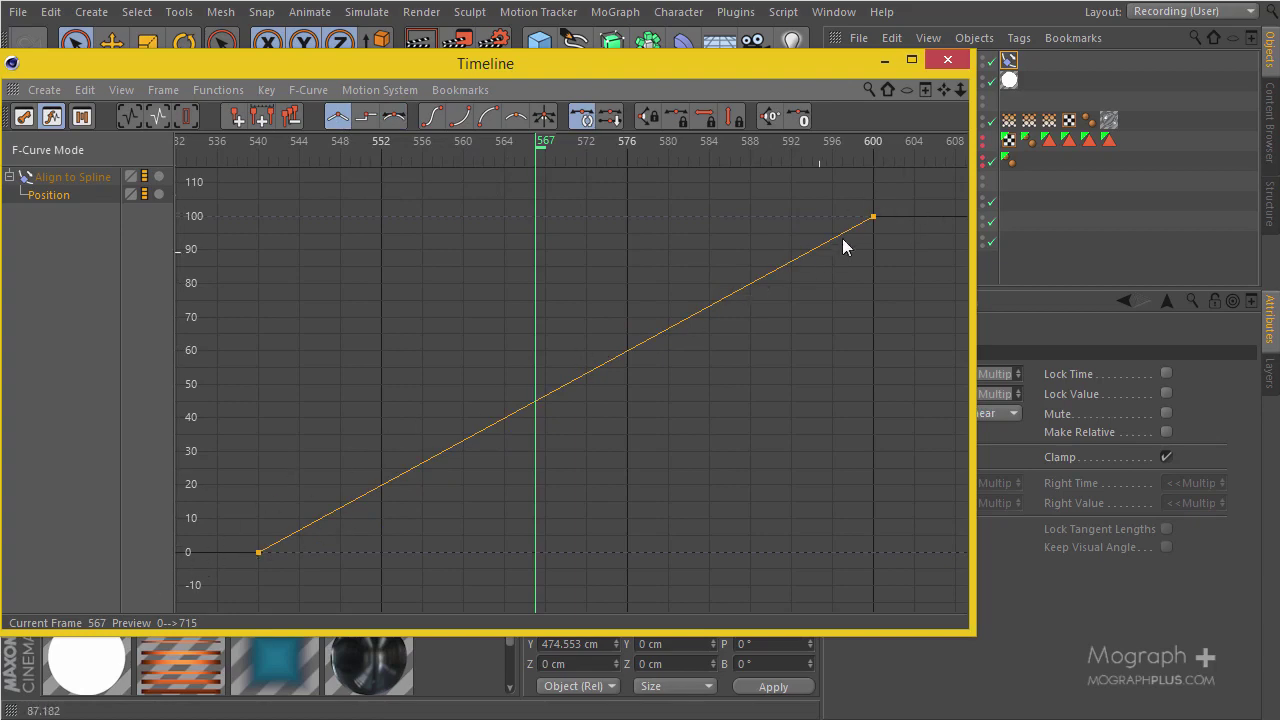
drag(766, 71, 736, 198)
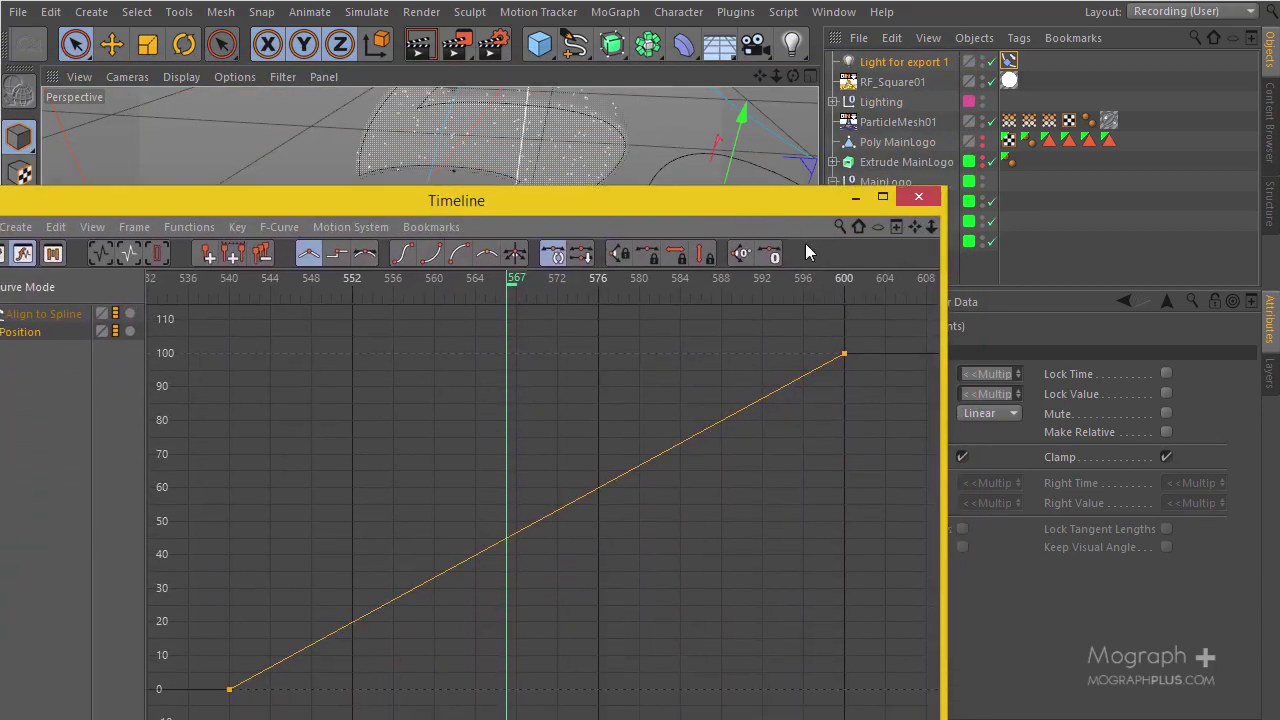
click(918, 200)
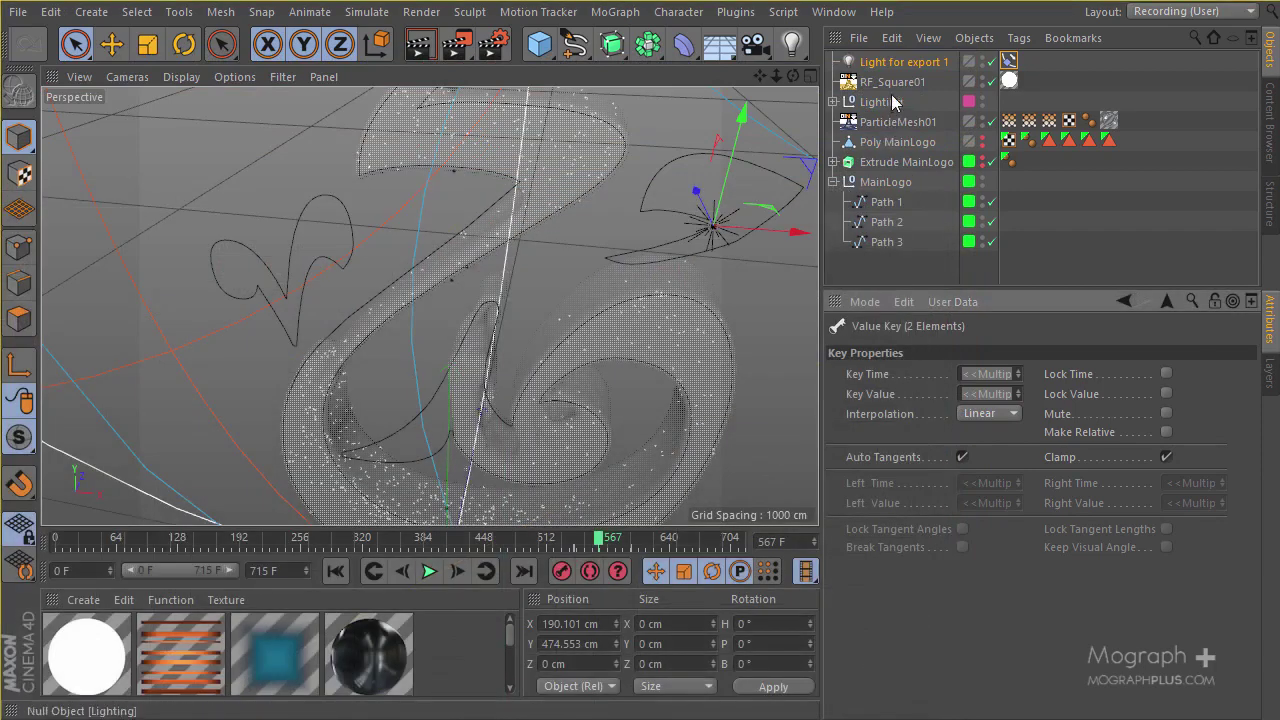
- Duplicate Light for export 1 and rename the copy "Light for export 2"
mouse_move(908, 60)
mouse_down()
mouse_move(908, 49)
mouse_move(900, 57)
mouse_up()
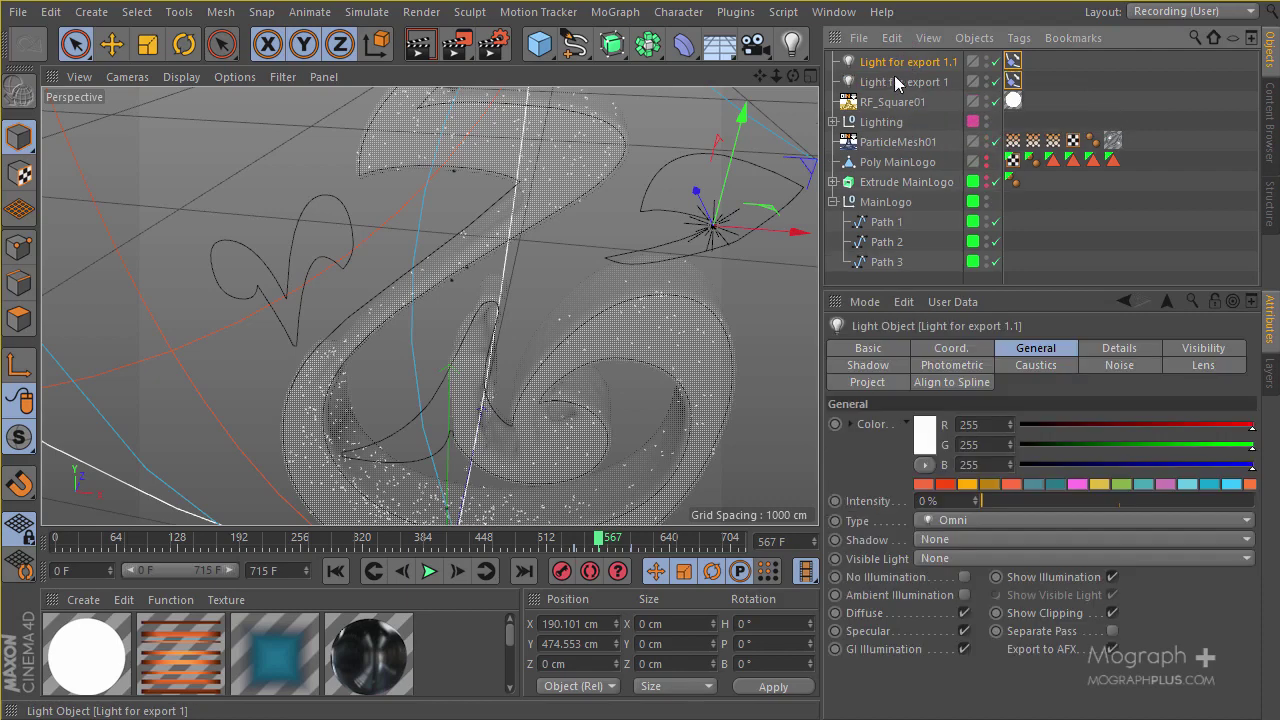
double_click(953, 60)
key(BackSpace)
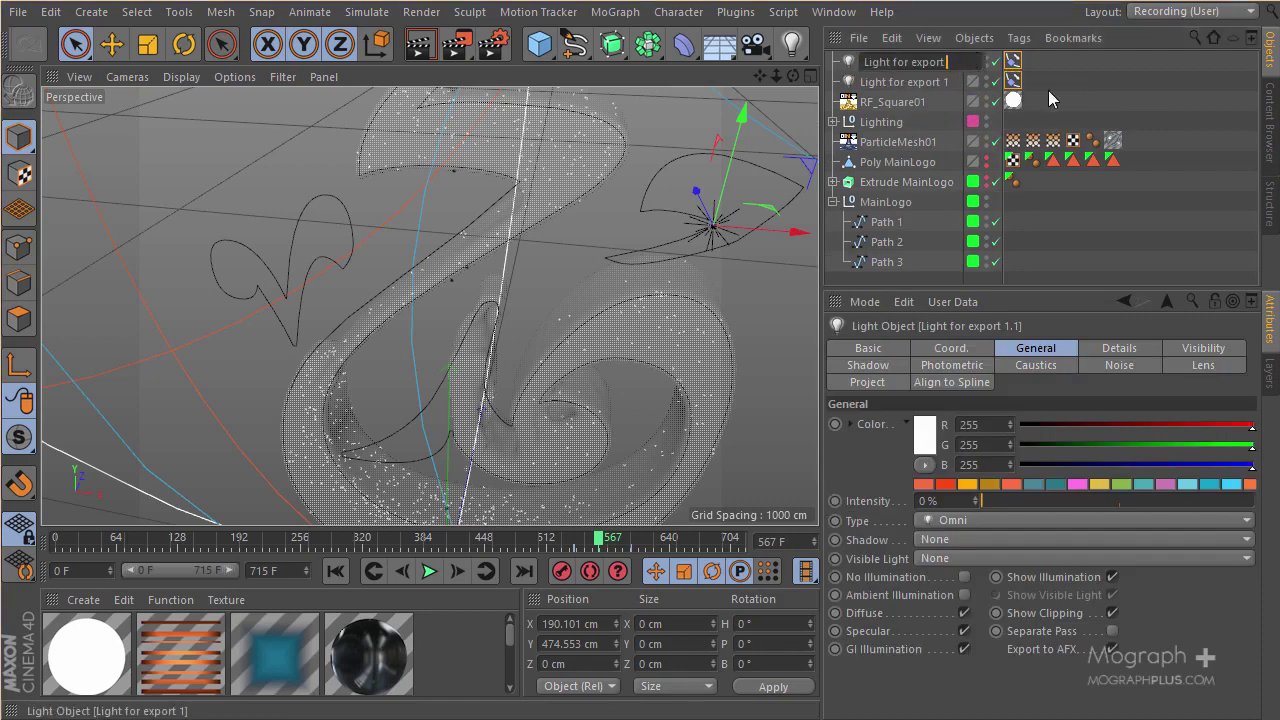
key(Return)
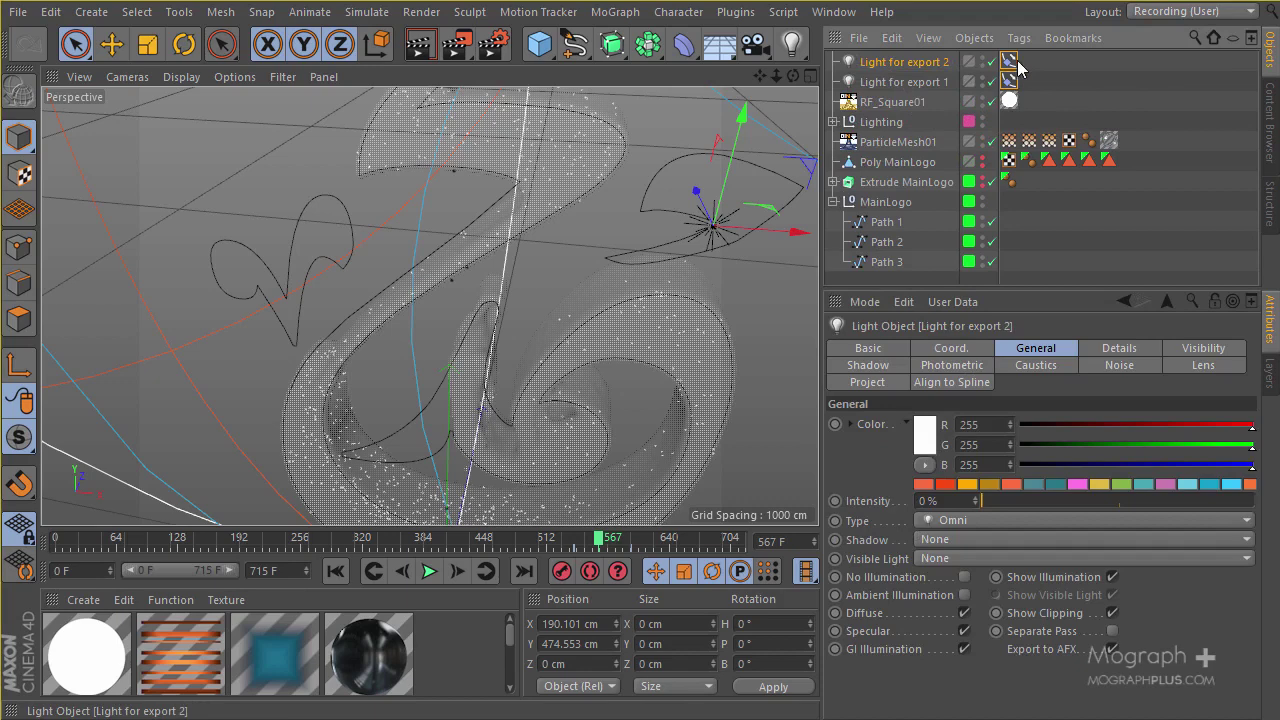
- Set Path 3 as the spline path of Light for export 2's Align to Spline tag and scrub the timeline to check its travel
click(1010, 61)
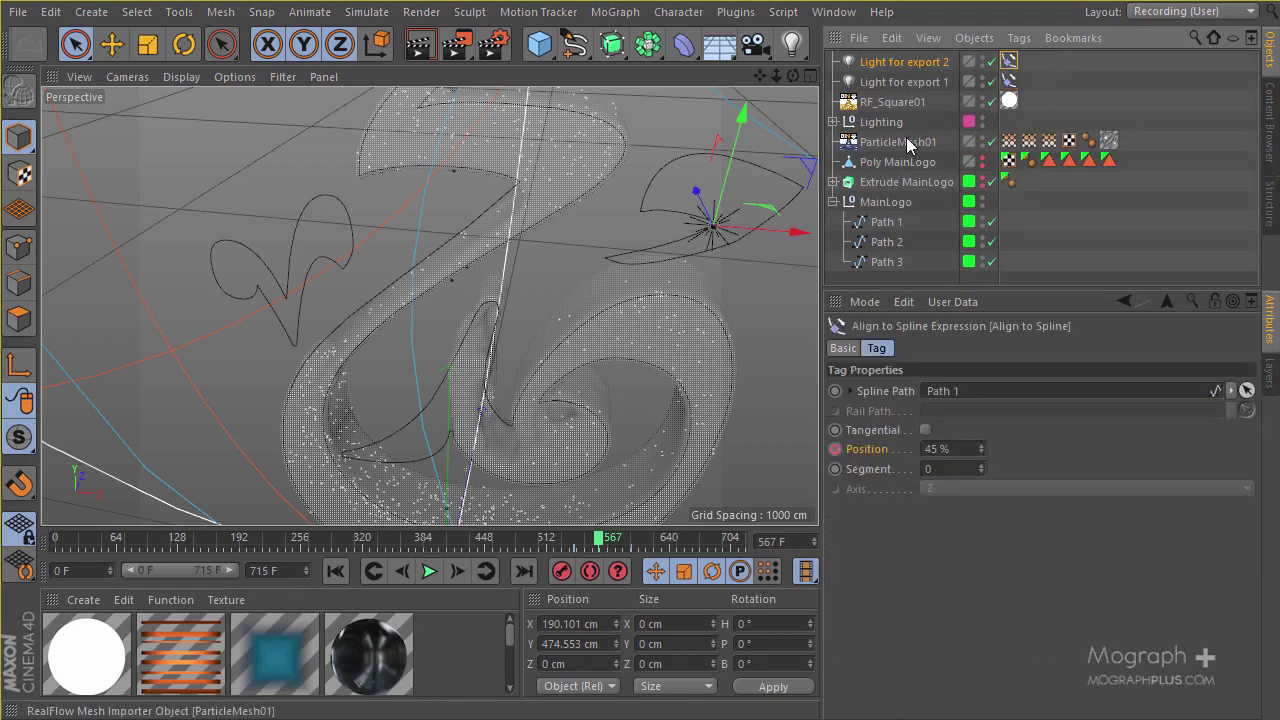
drag(886, 262, 980, 401)
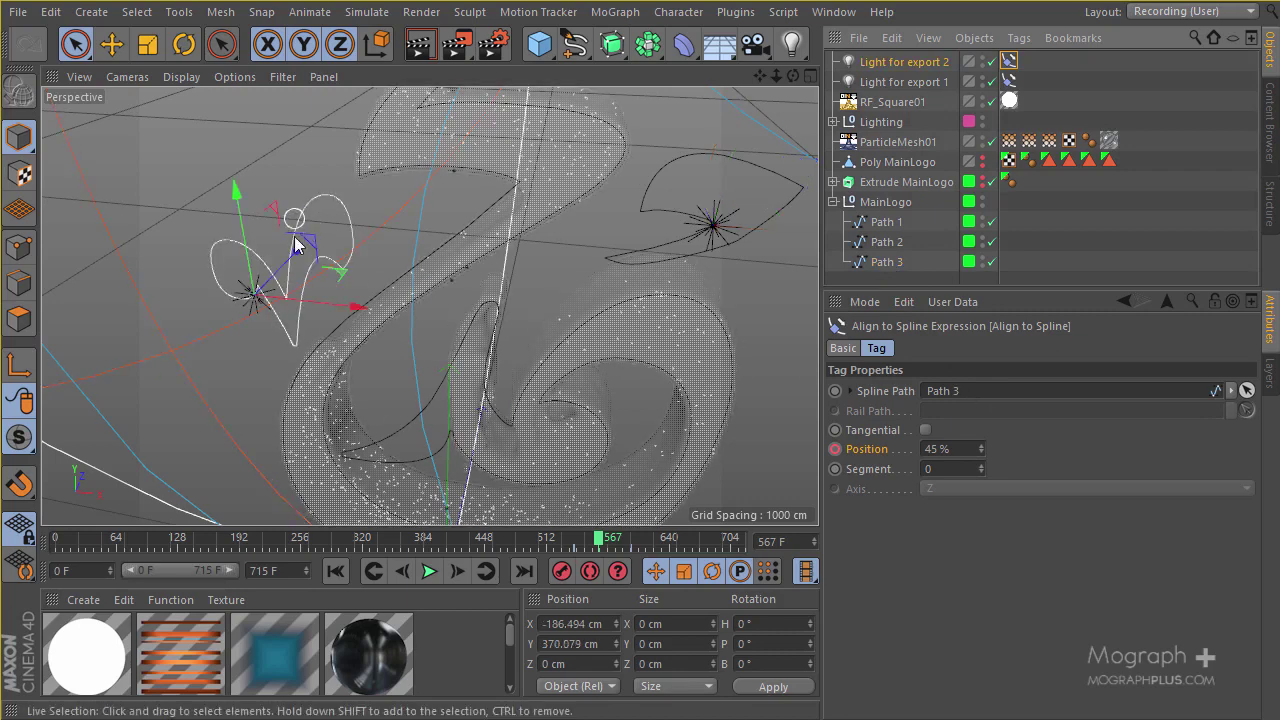
mouse_move(596, 541)
mouse_down()
mouse_move(571, 543)
mouse_move(619, 541)
mouse_up()
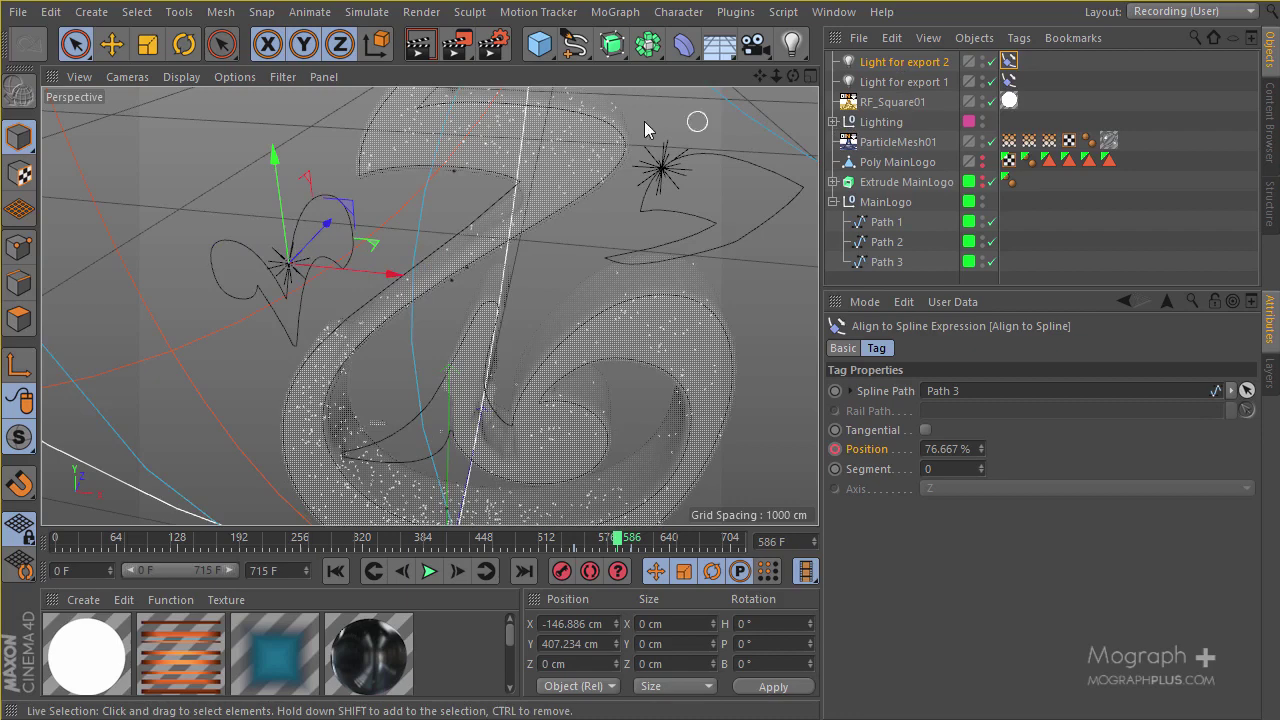
- Examine the Output, Save and After Effects Compositing Project File options in the render settings, then close them
click(492, 48)
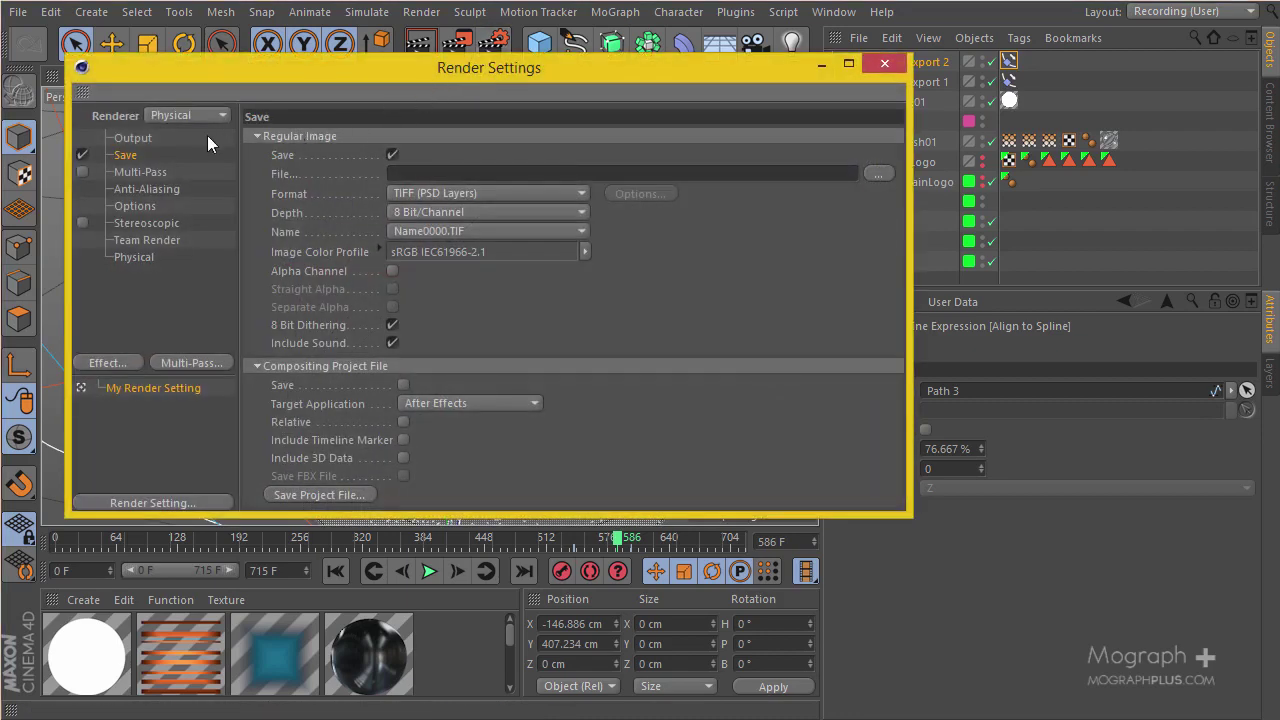
click(140, 137)
click(124, 155)
drag(747, 70, 629, 360)
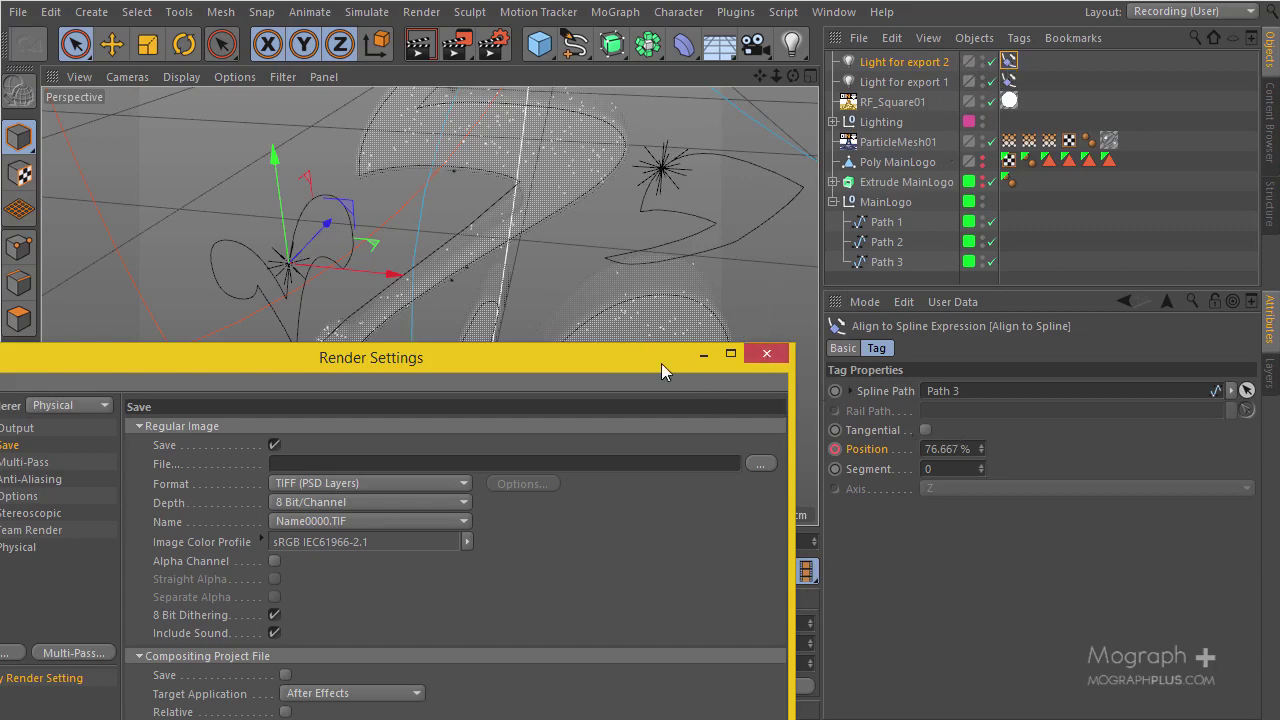
drag(661, 363, 714, 324)
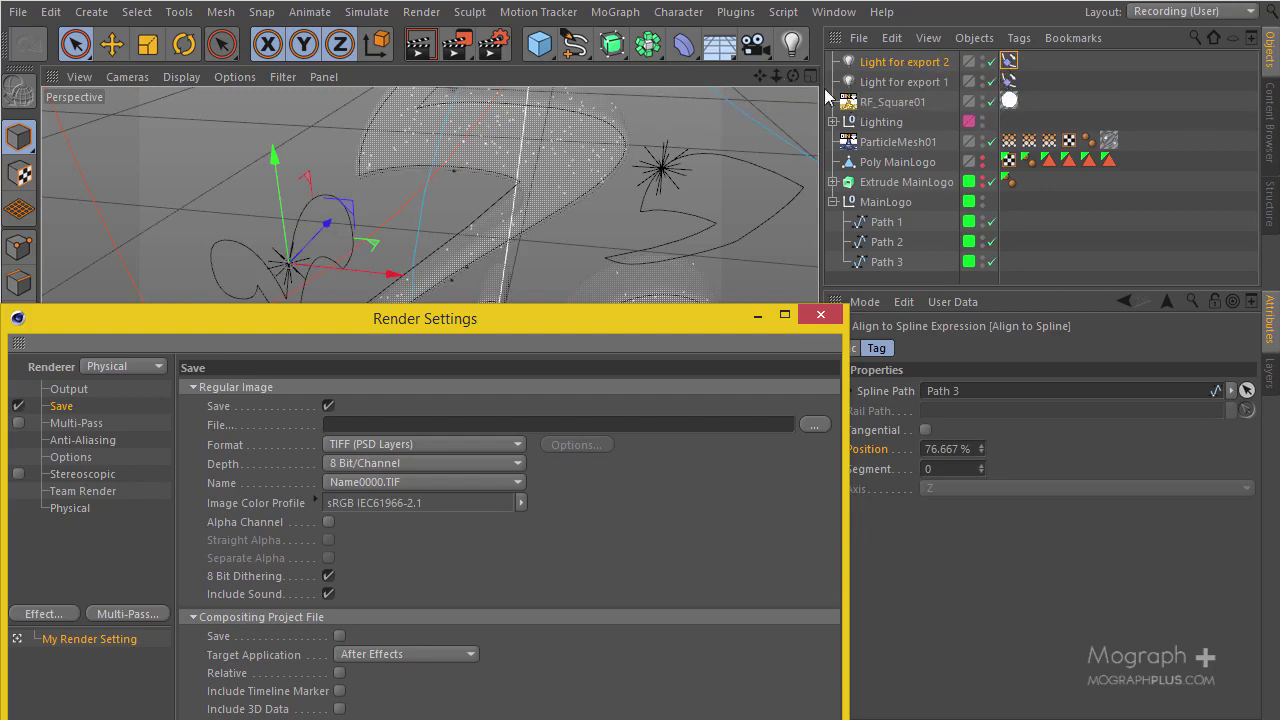
drag(600, 316, 708, 38)
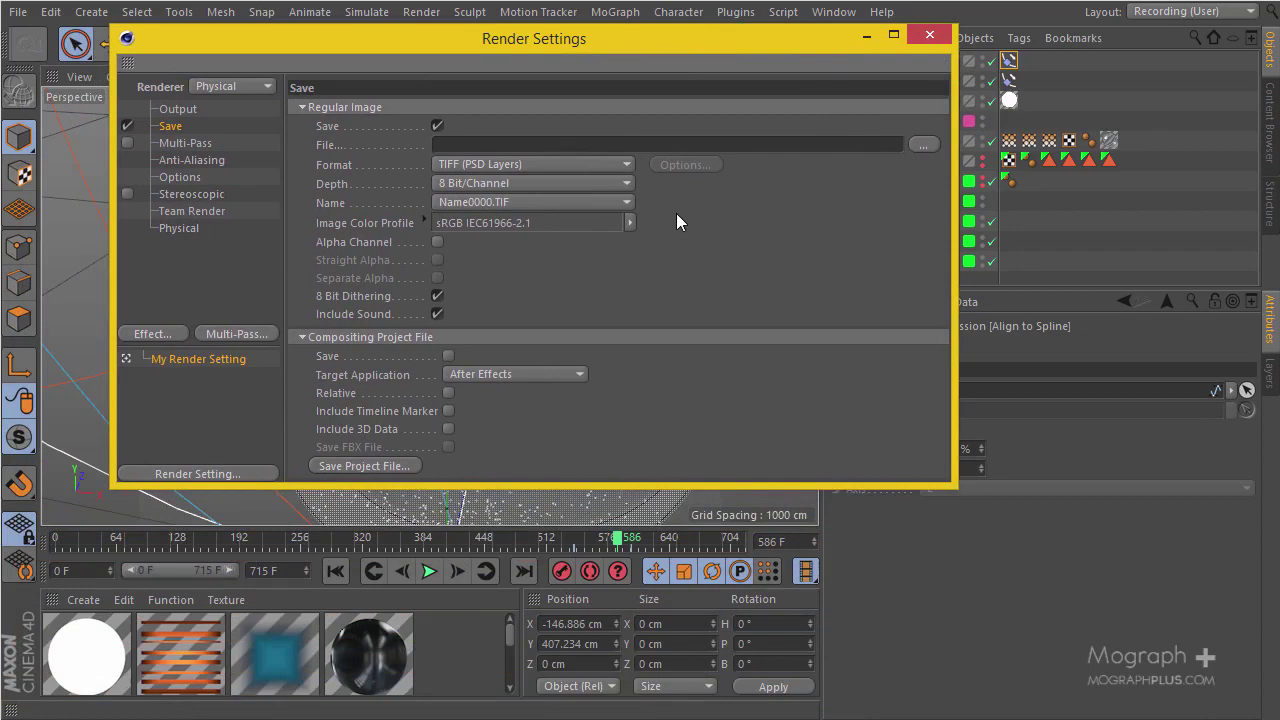
click(929, 35)
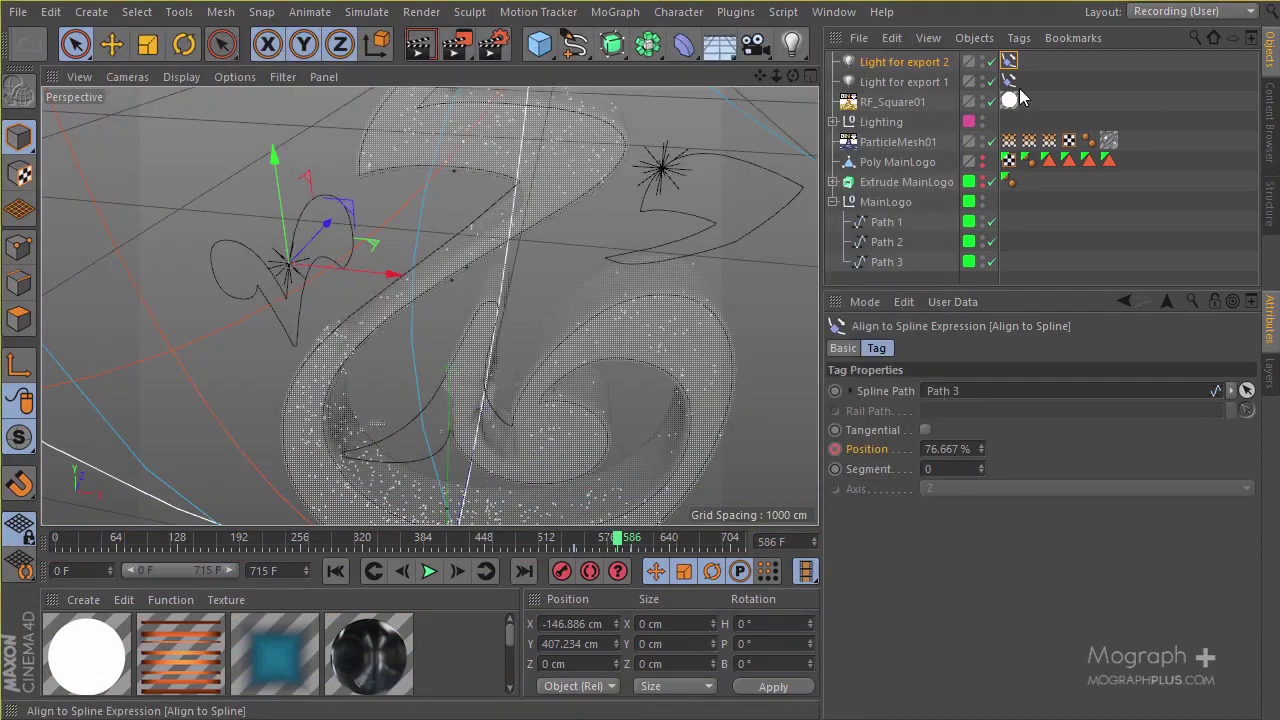
- Select the Align to Spline tag of Light for export 1
click(1009, 81)
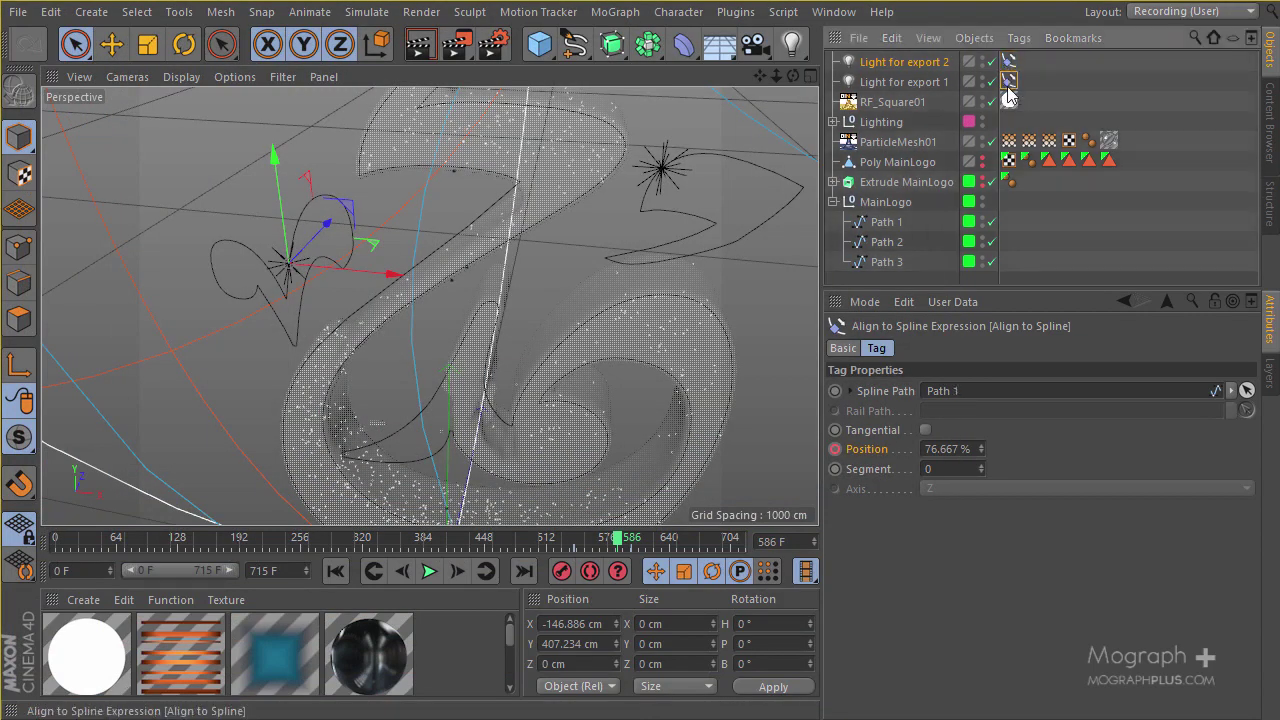